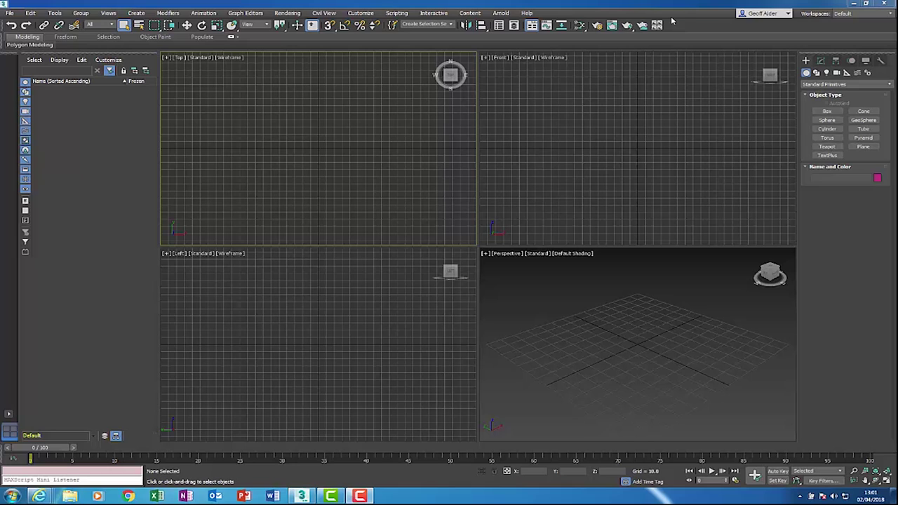
- Draw a six-point star, Star001, in the Top view with Radius 1 83.623 and Radius 2 114.724
right_click(389, 188)
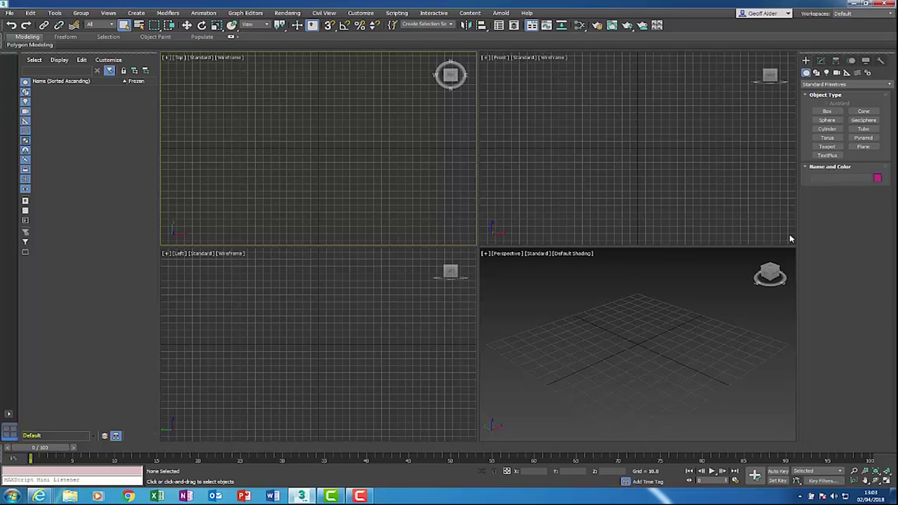
click(816, 72)
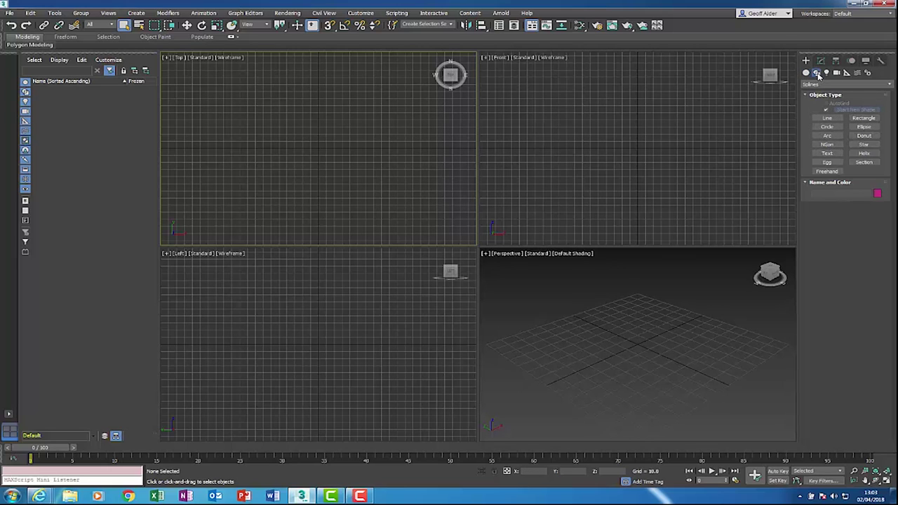
click(874, 145)
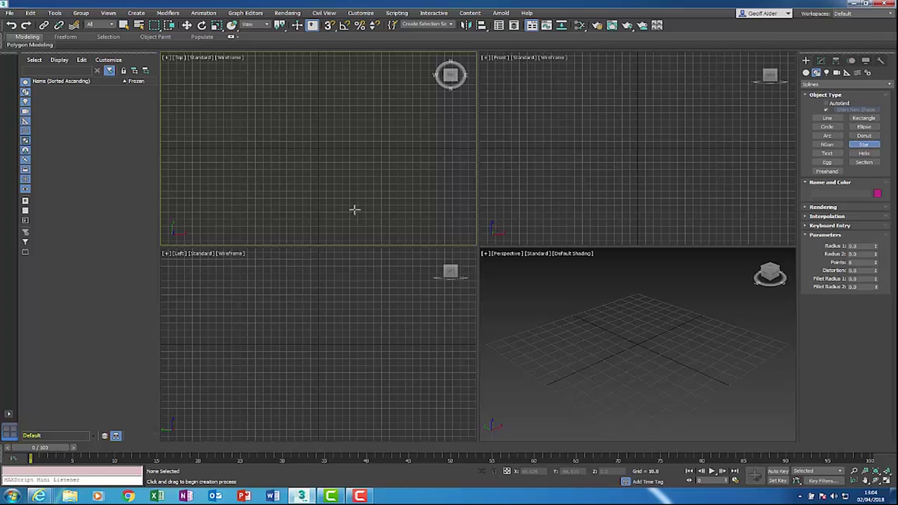
drag(318, 150, 373, 188)
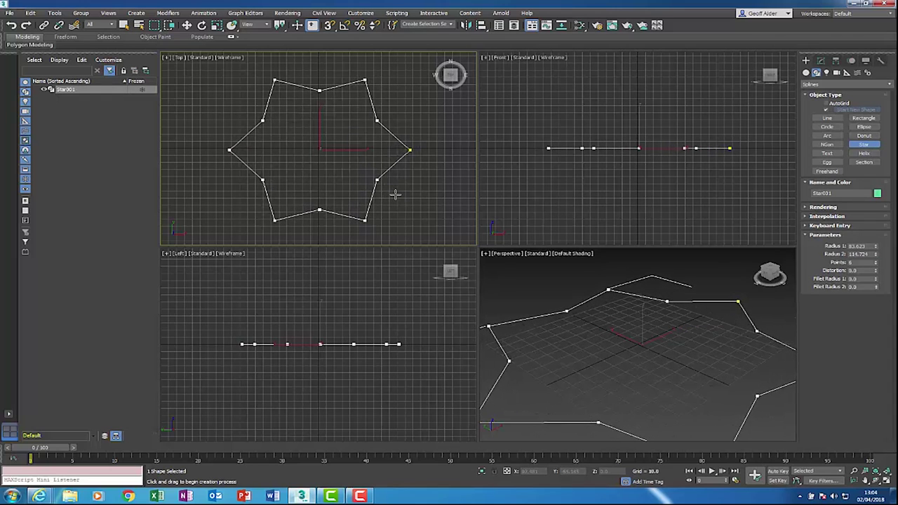
click(395, 194)
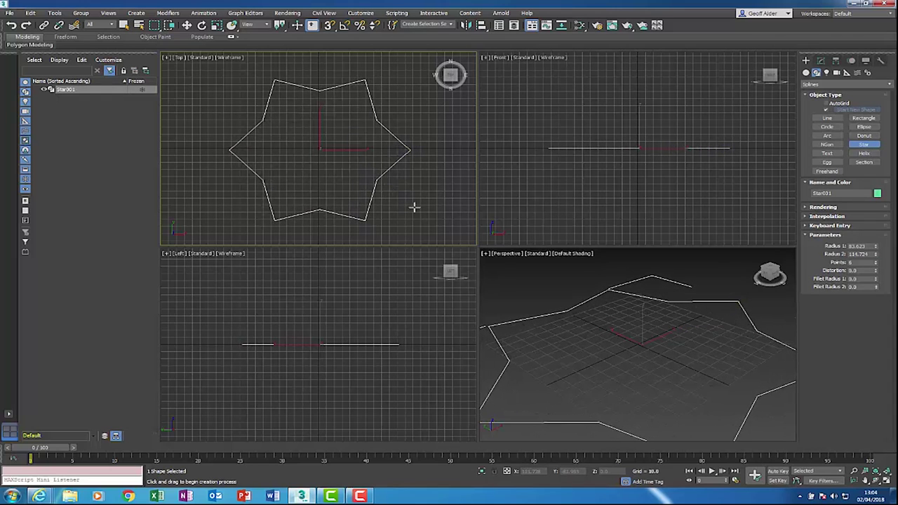
right_click(415, 206)
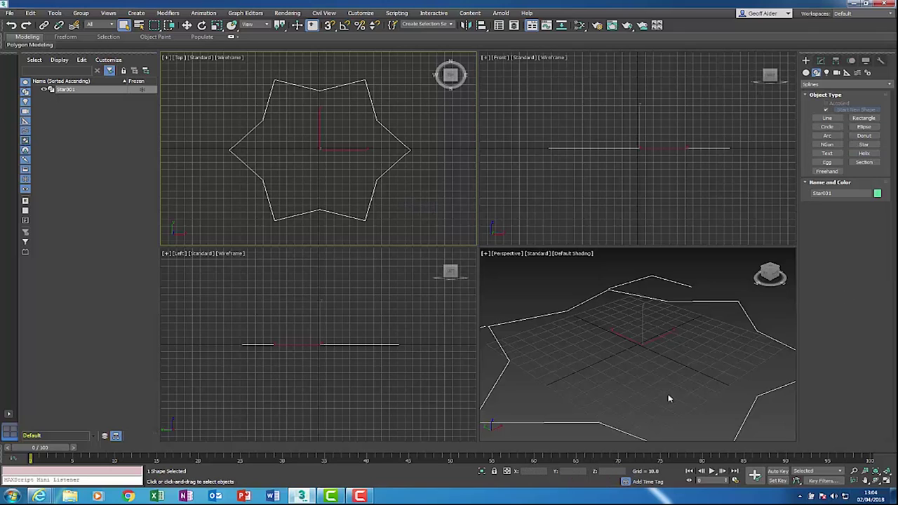
right_click(359, 159)
- Set Star001's X and Y position to 0 so it sits at world origin 0,0,0
click(371, 164)
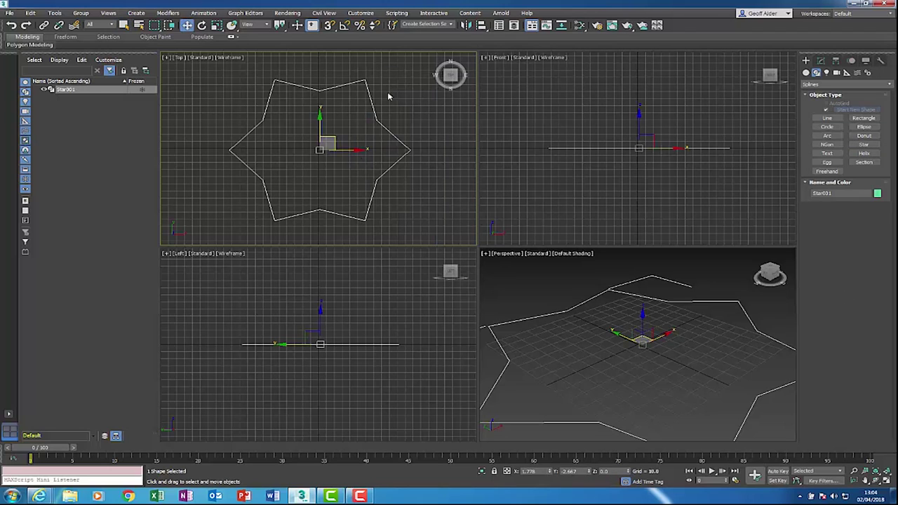
click(821, 61)
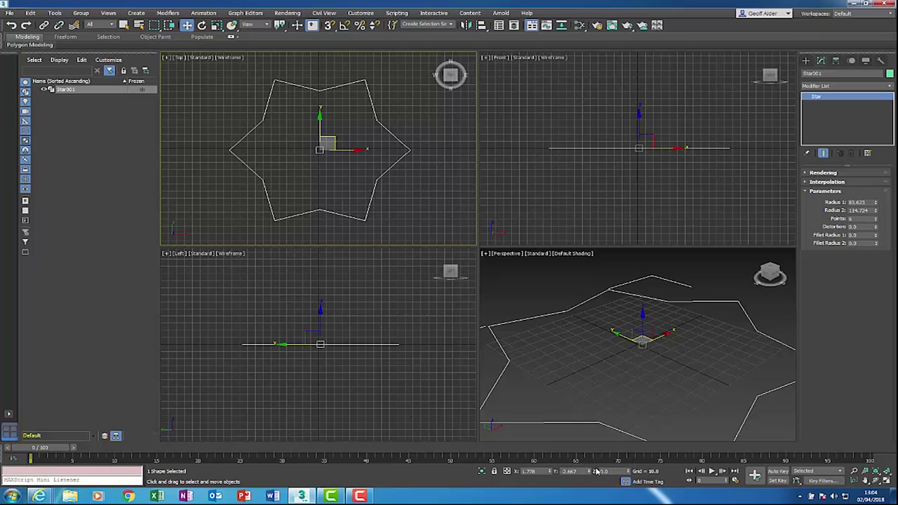
right_click(550, 474)
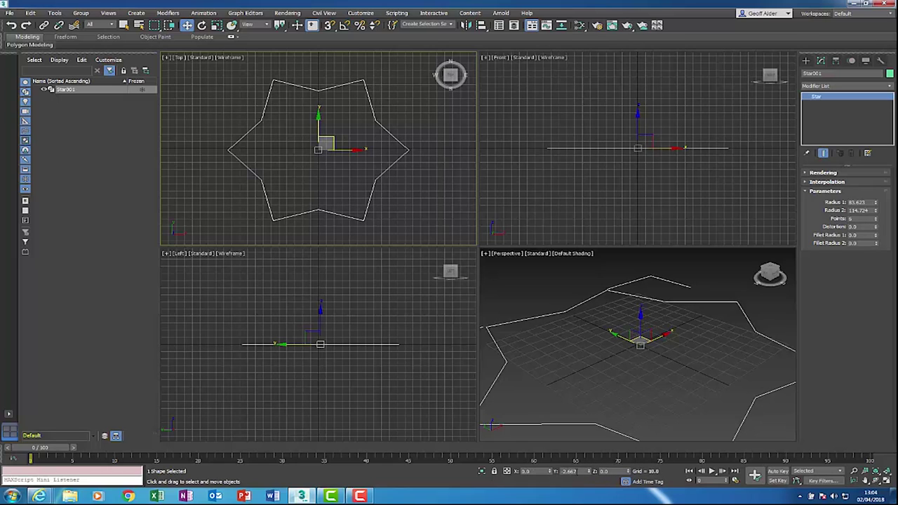
right_click(590, 473)
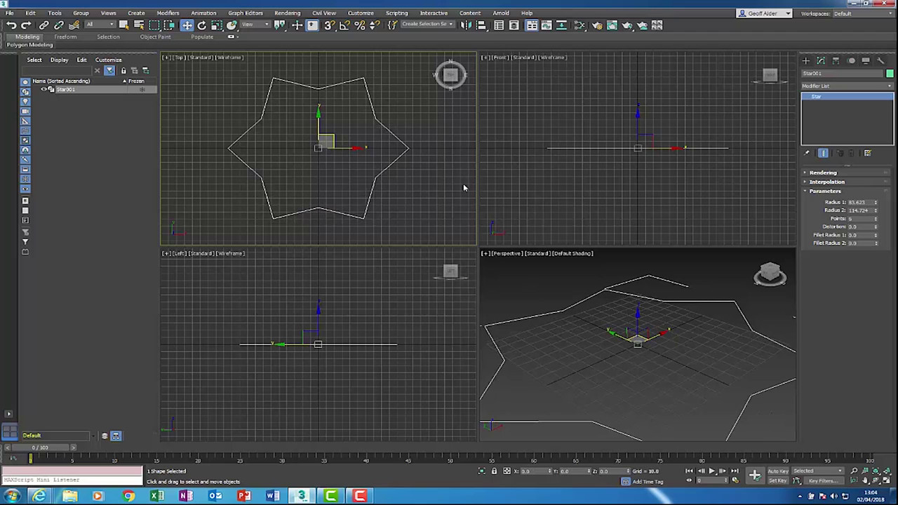
middle_drag(405, 195, 410, 196)
scroll(710, 373, down, 3)
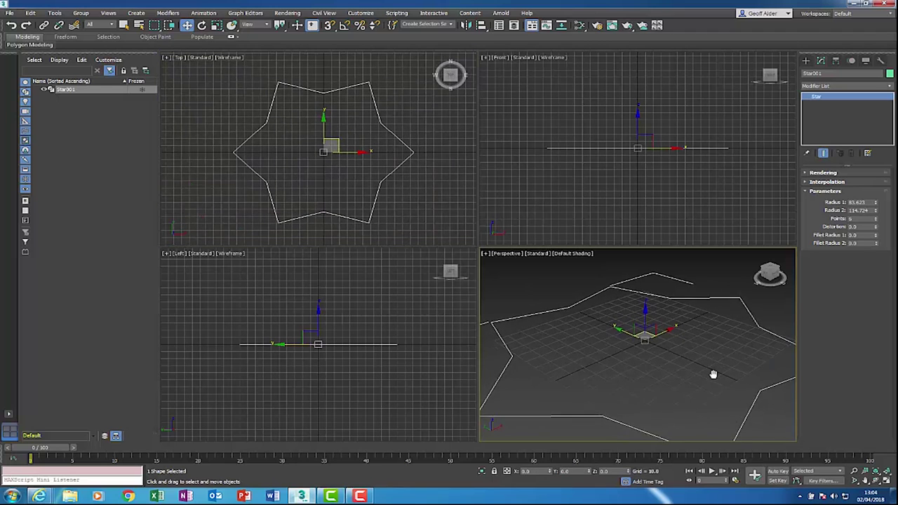
scroll(705, 366, up, 4)
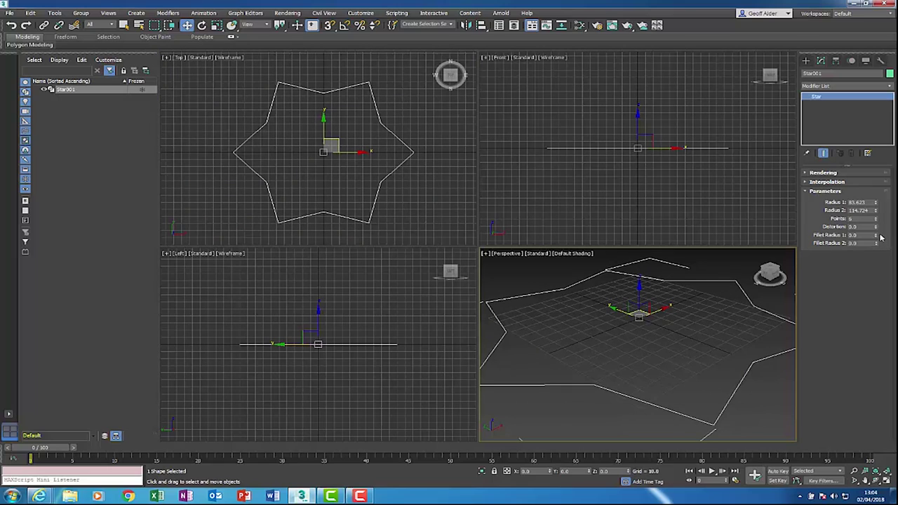
- Set the star's Fillet Radius 2 to about 20.11 and lower Radius 1 to 70.243
drag(875, 237, 52, 313)
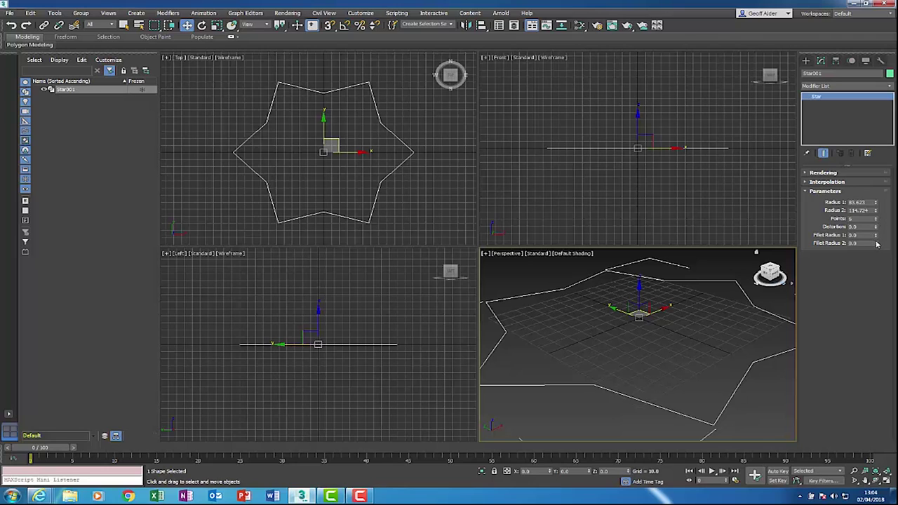
drag(876, 244, 111, 353)
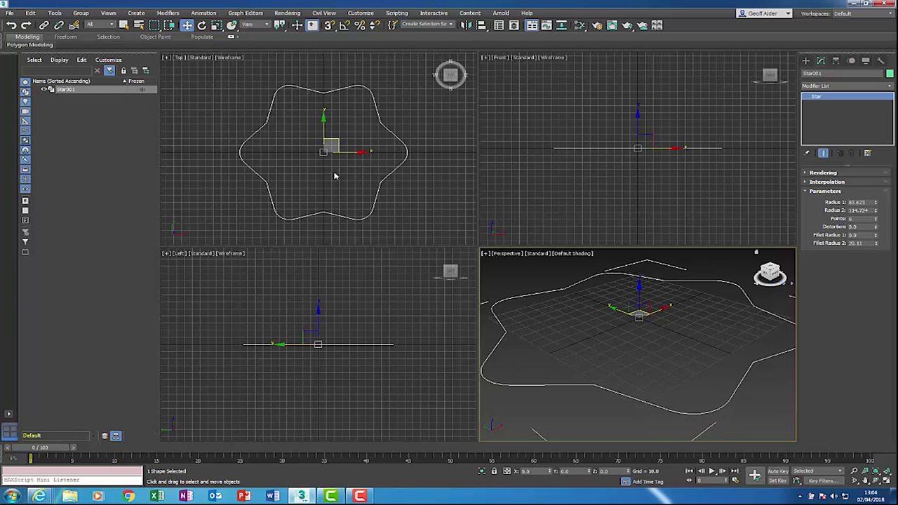
middle_drag(357, 184, 351, 187)
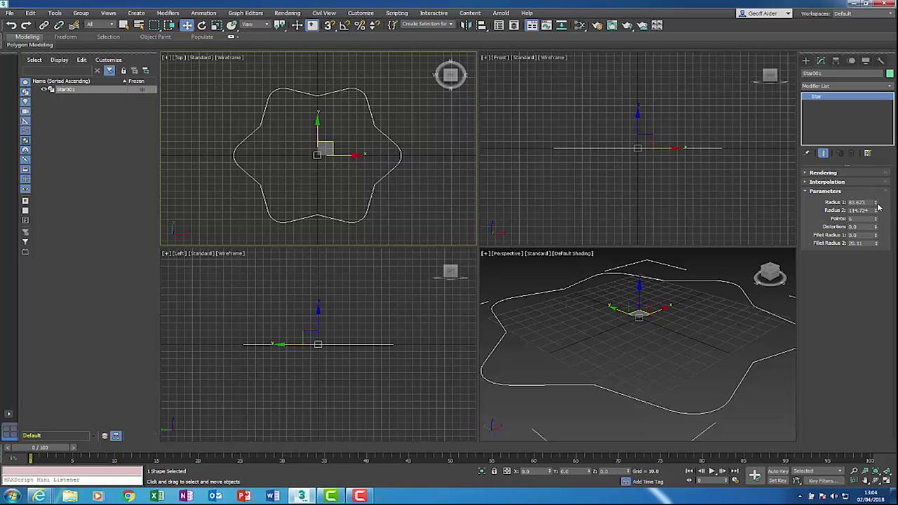
drag(876, 203, 876, 210)
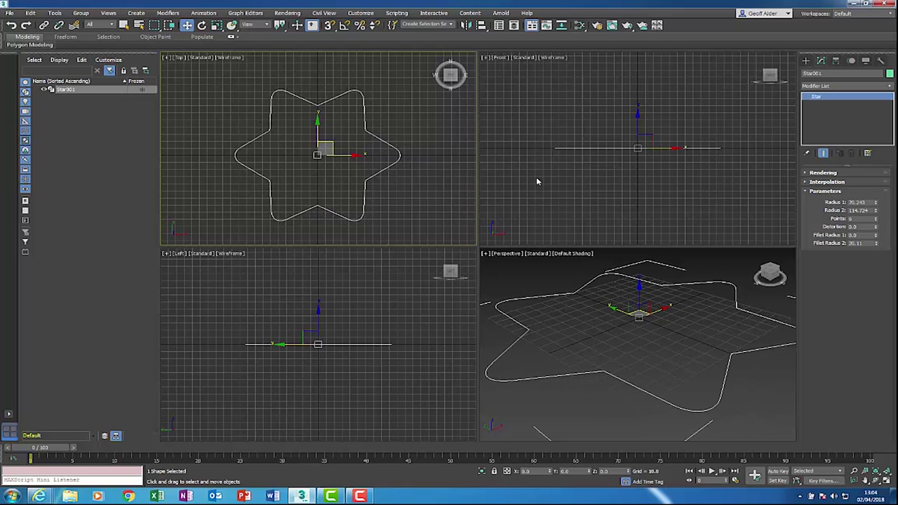
right_click(409, 191)
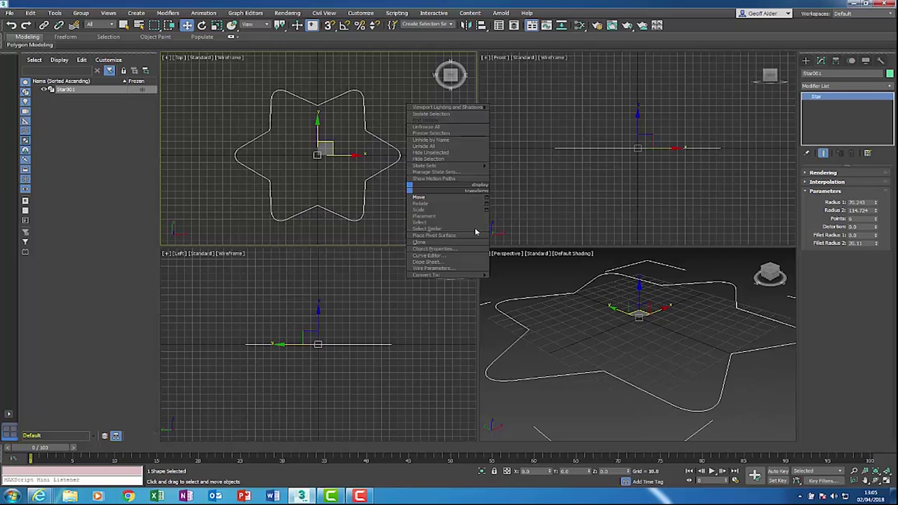
click(379, 216)
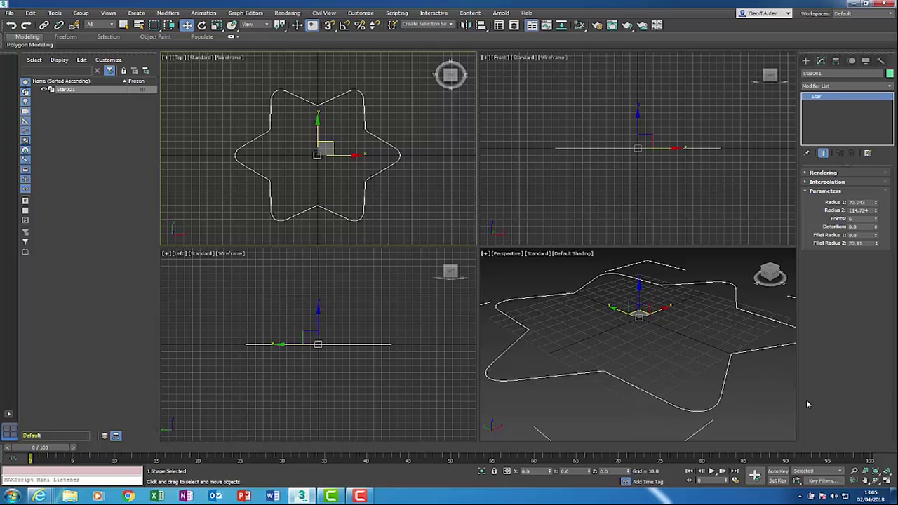
- Maximize the Top view and draw a circle outward from the star's centre
click(884, 482)
middle_drag(597, 288, 576, 274)
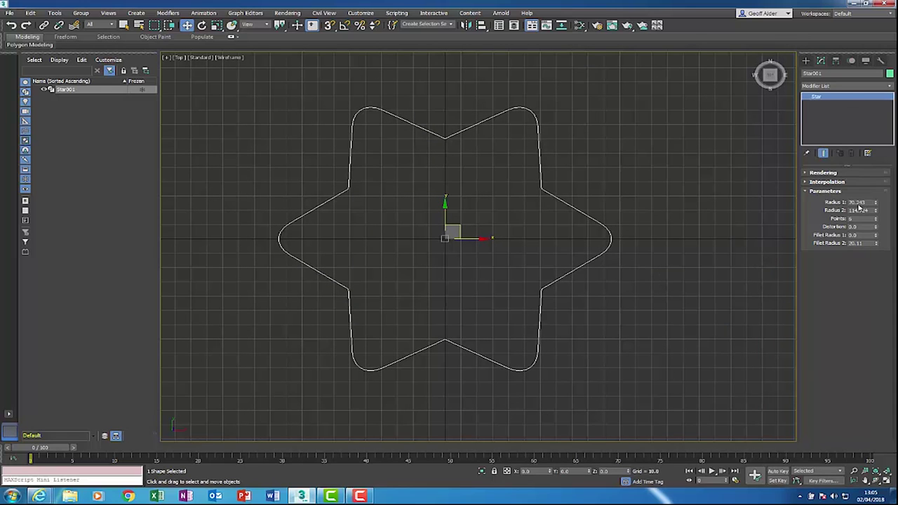
click(806, 62)
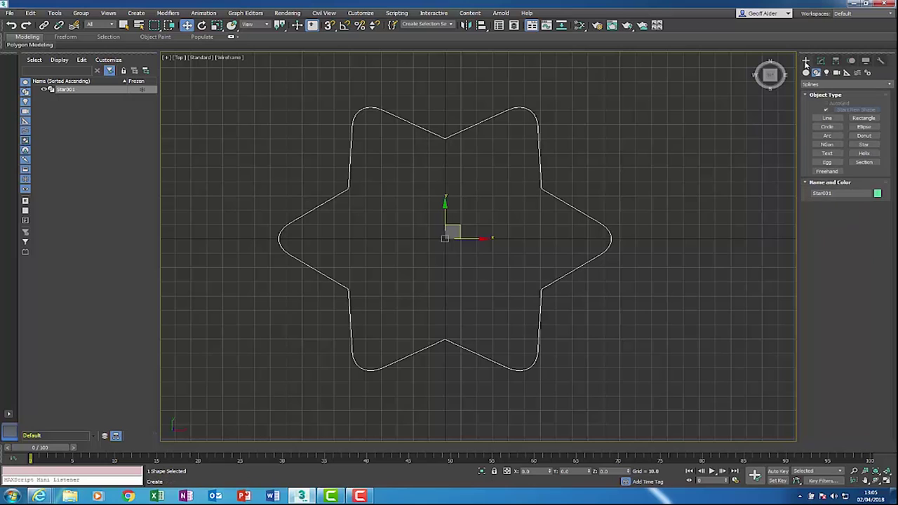
click(827, 126)
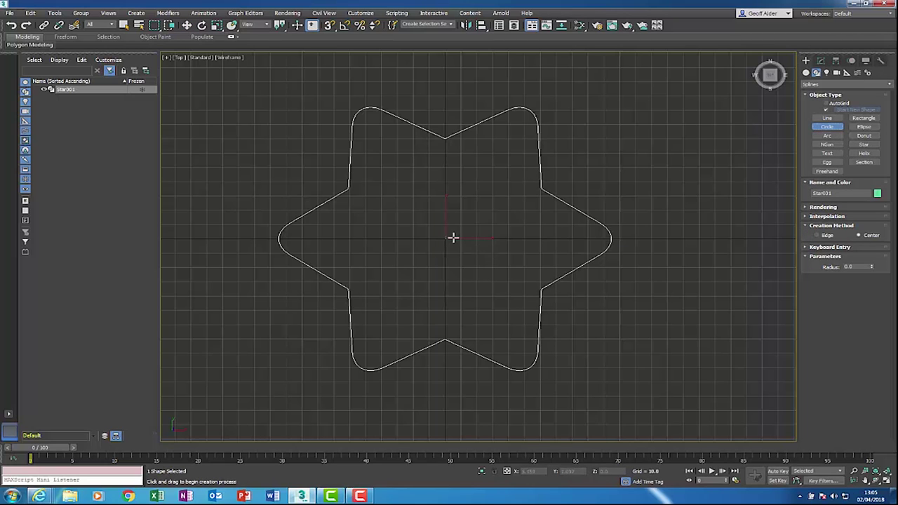
drag(453, 238, 550, 313)
right_click(628, 373)
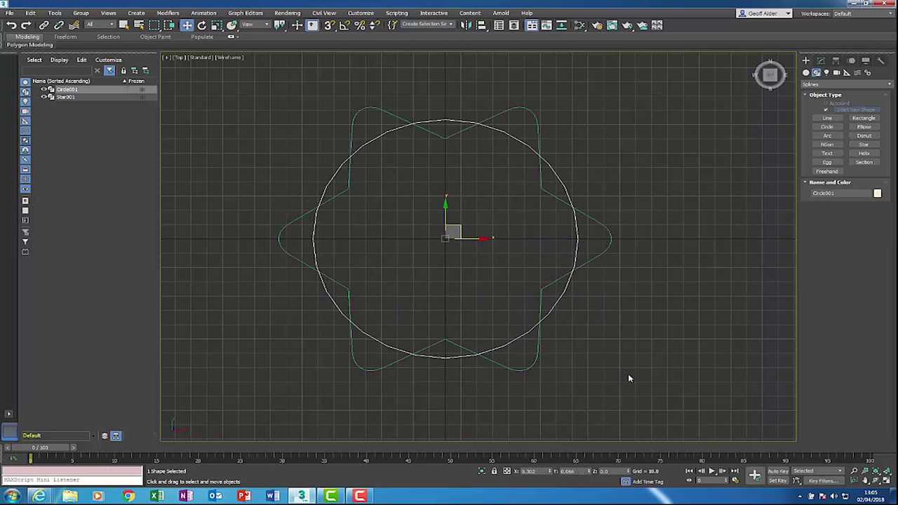
- Set Circle001's X and Y to 0 so it is concentric with the star, then select the star
right_click(551, 472)
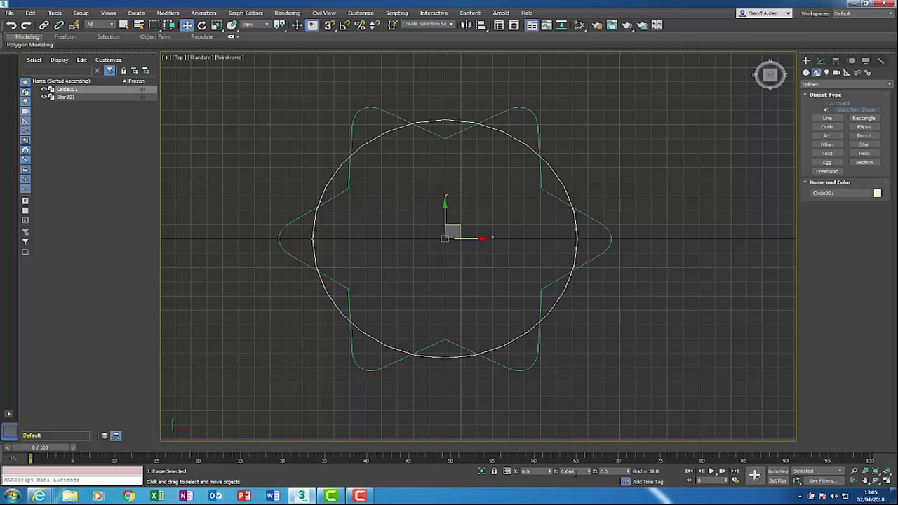
right_click(589, 472)
middle_drag(733, 319, 714, 323)
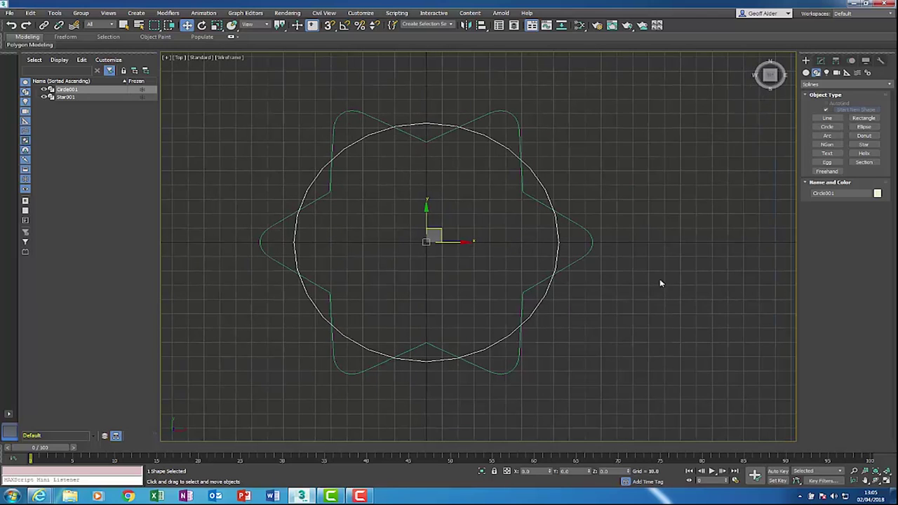
click(579, 259)
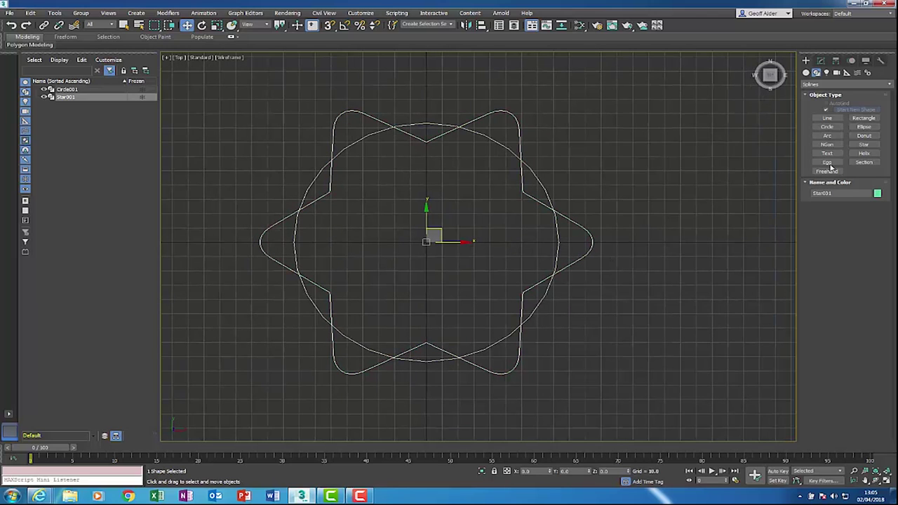
- Turn Star001 into a ShapeBoolean and add Circle001 as a Union operand
click(821, 62)
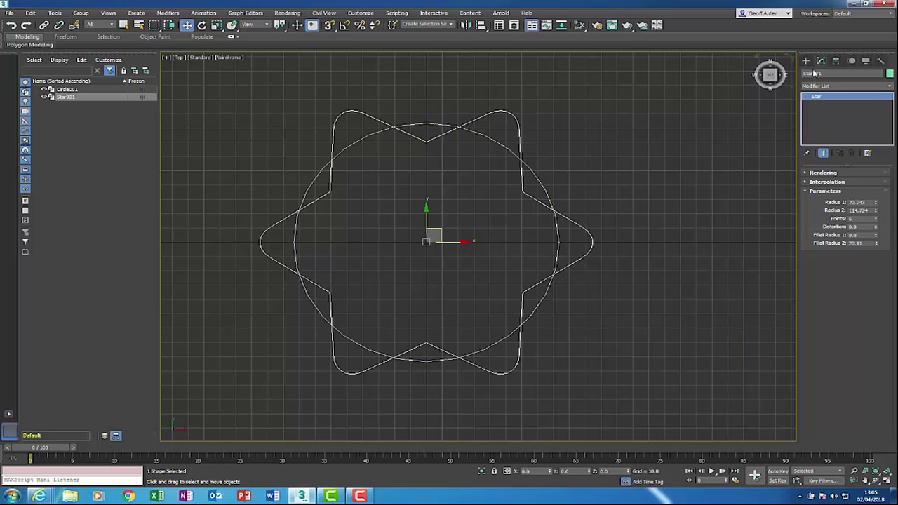
click(807, 63)
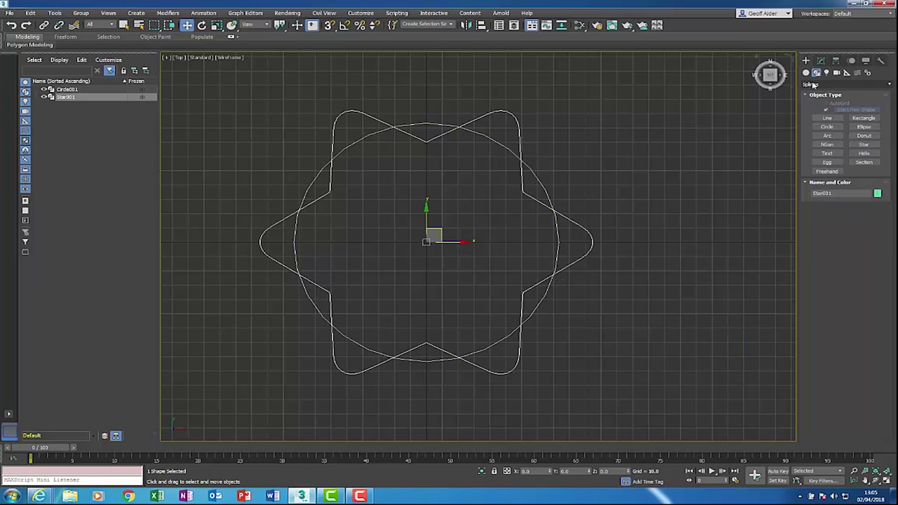
click(816, 85)
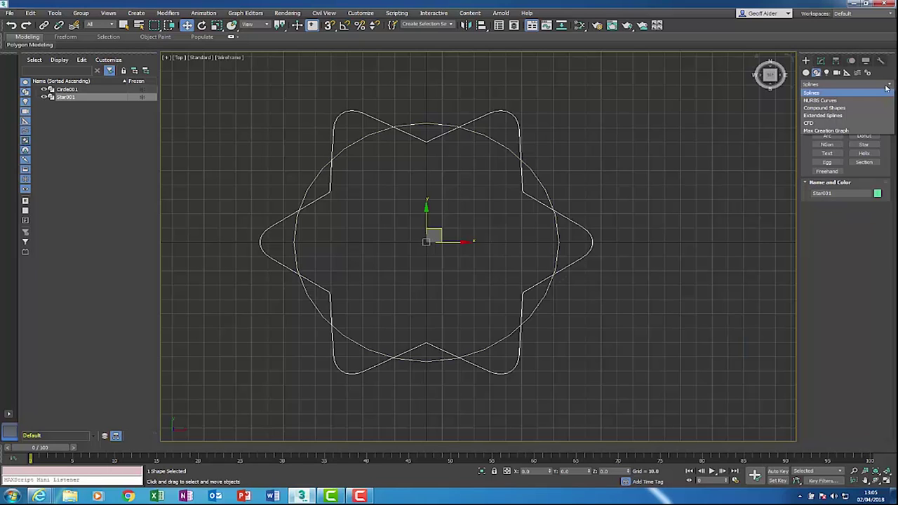
click(826, 109)
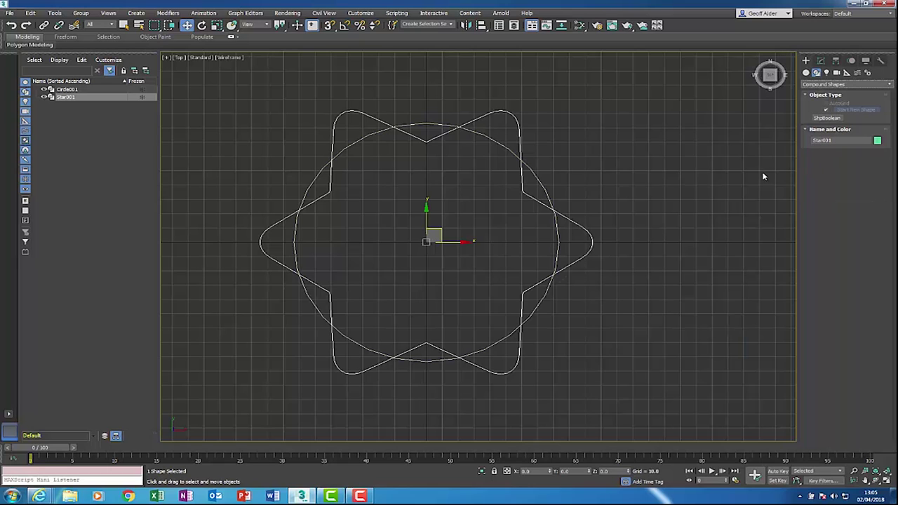
click(826, 118)
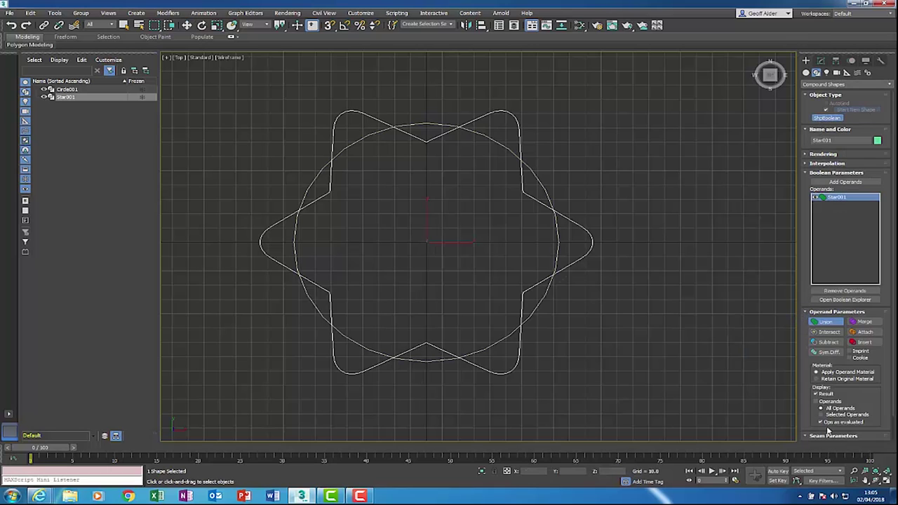
click(845, 182)
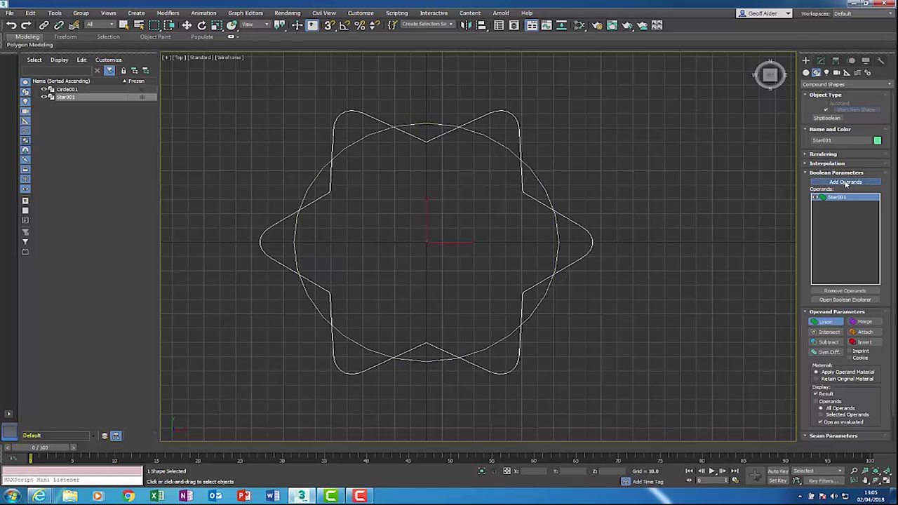
click(547, 191)
middle_drag(648, 195, 658, 195)
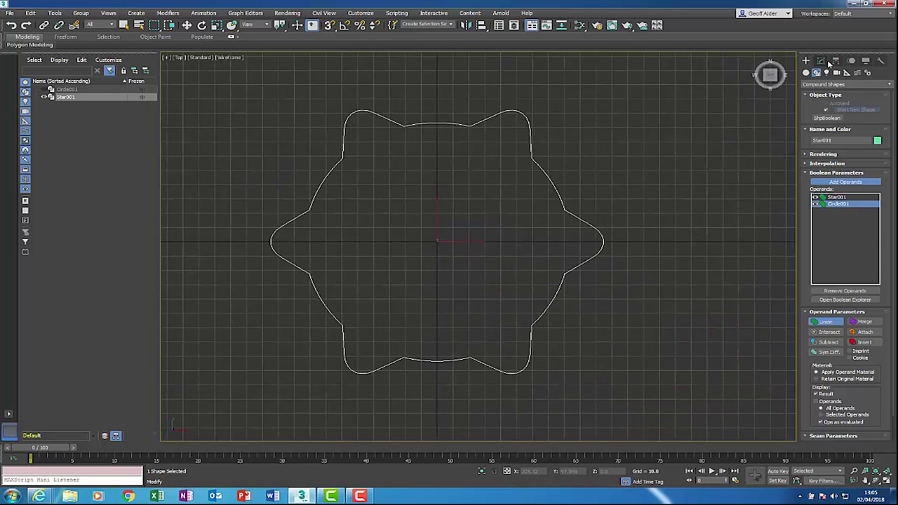
- Maximize the Perspective view and frame the fused star-circle outline in it
click(824, 63)
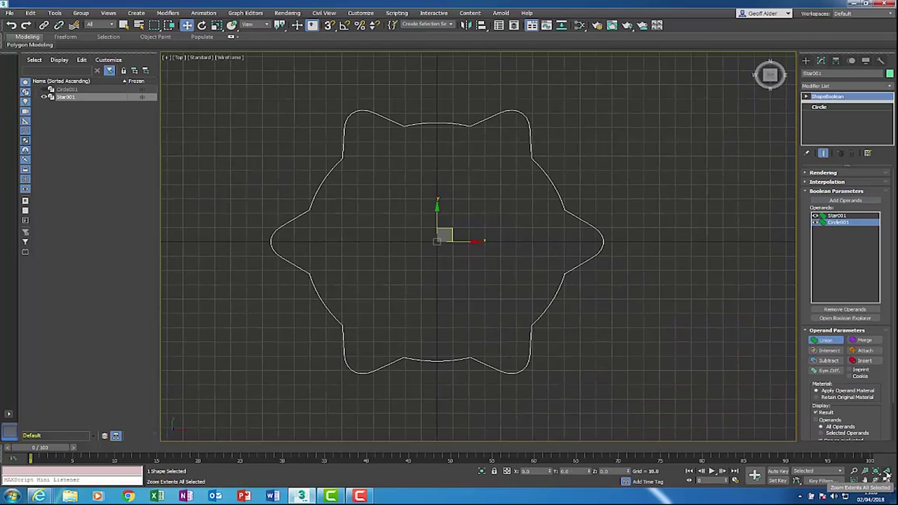
click(887, 481)
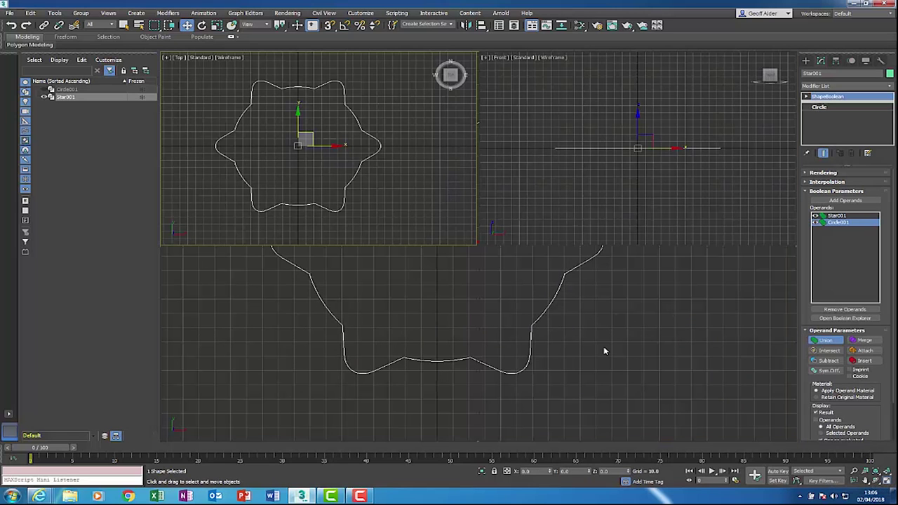
right_click(611, 346)
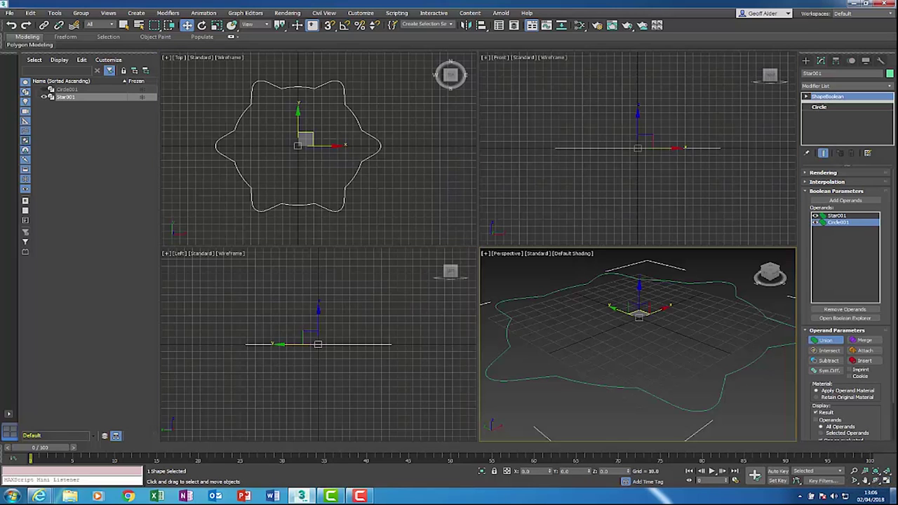
click(887, 480)
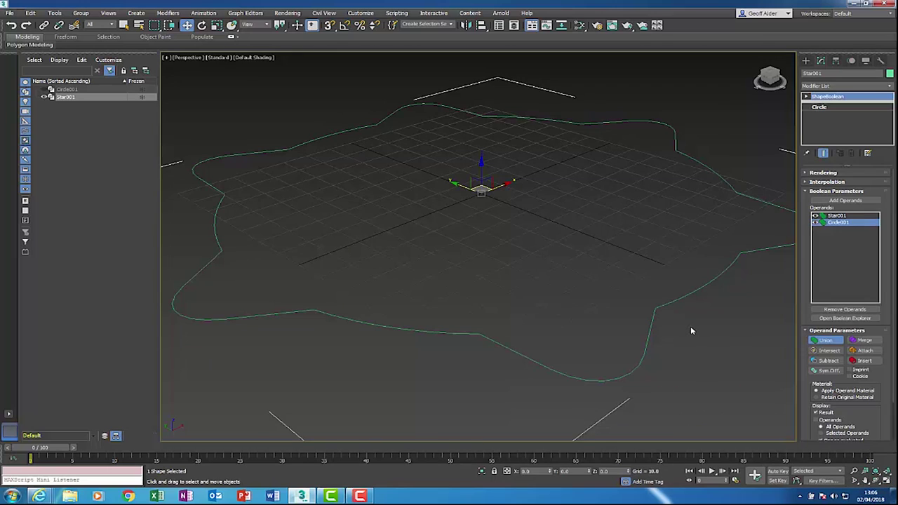
middle_drag(691, 330, 656, 320)
scroll(657, 324, down, 3)
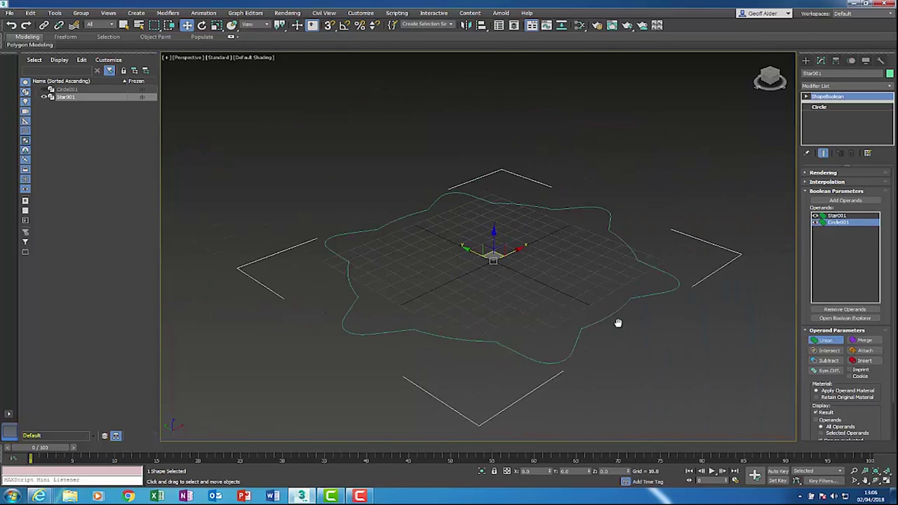
- Add an Extrude modifier to Star001 and set its Amount to 35.5
click(806, 61)
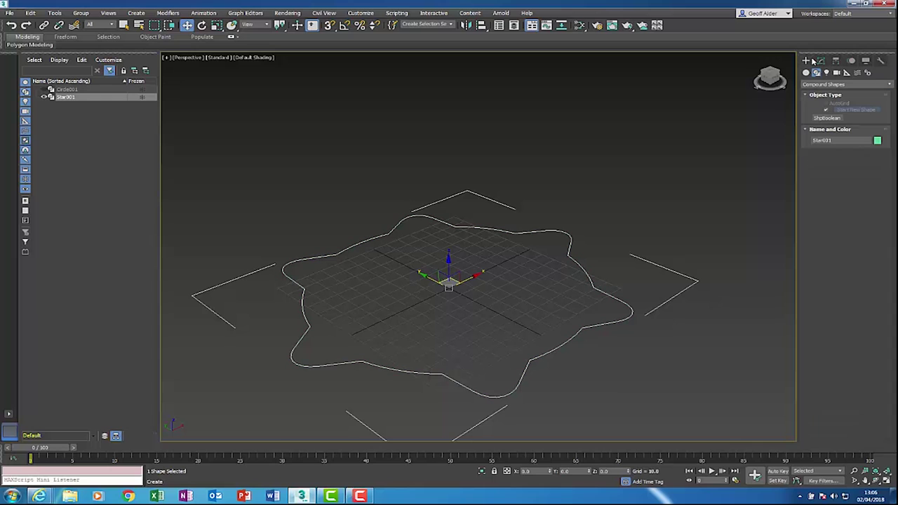
click(816, 72)
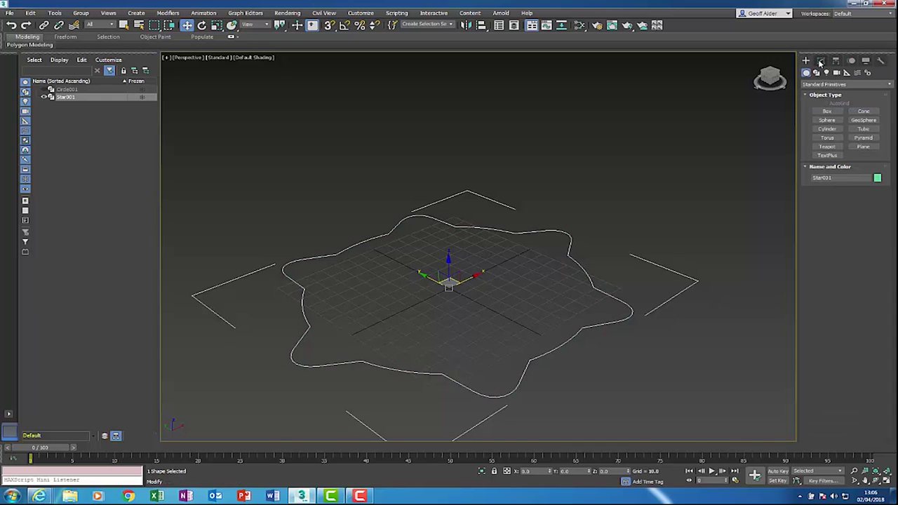
click(820, 61)
click(887, 82)
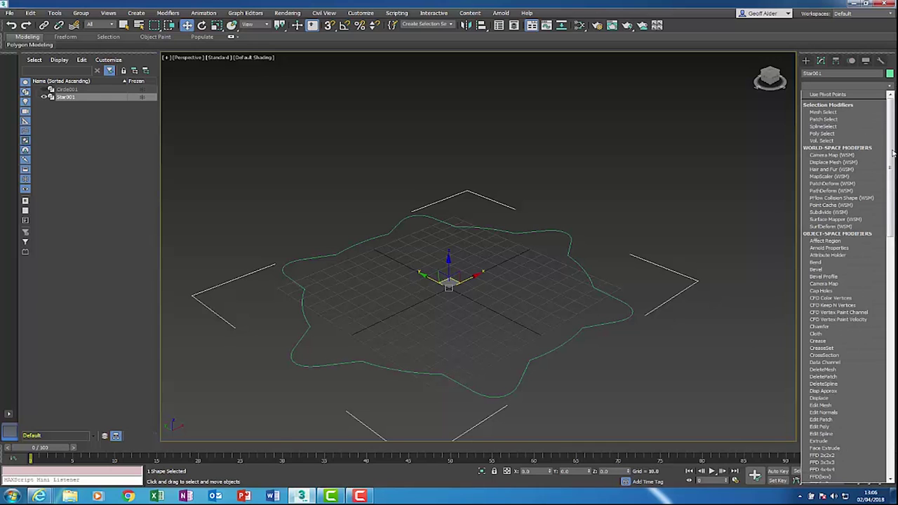
scroll(891, 158, down, 10)
scroll(848, 287, down, 1)
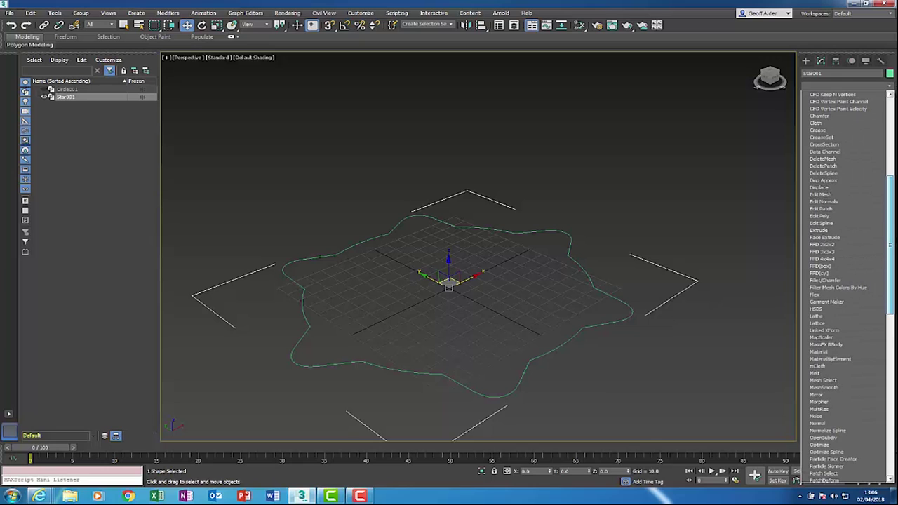
scroll(836, 264, up, 9)
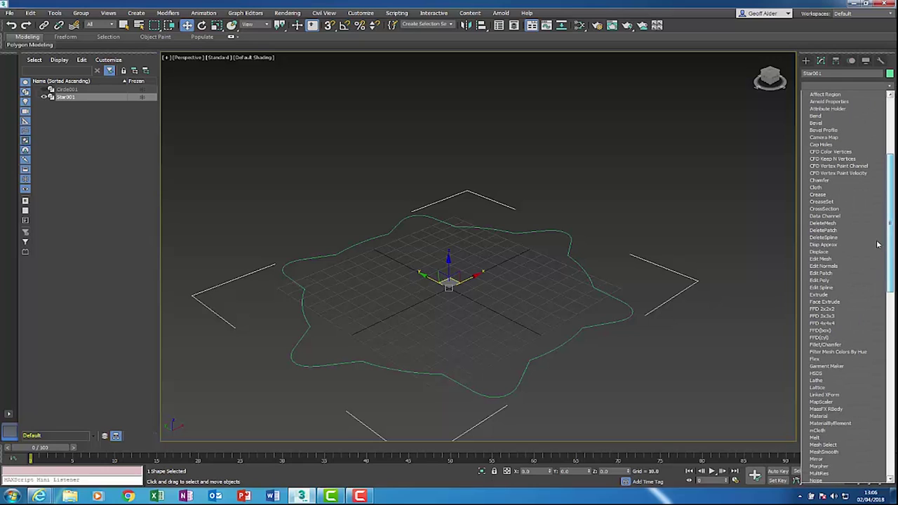
click(831, 296)
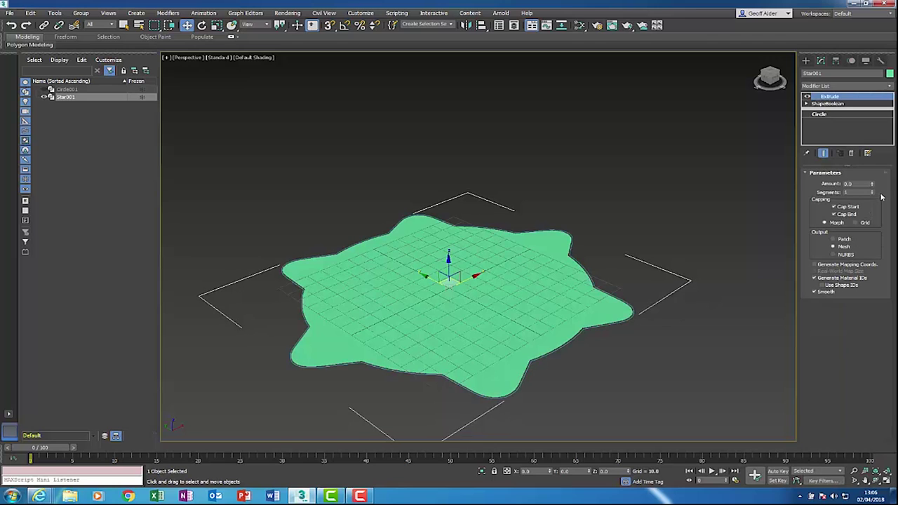
drag(873, 184, 873, 140)
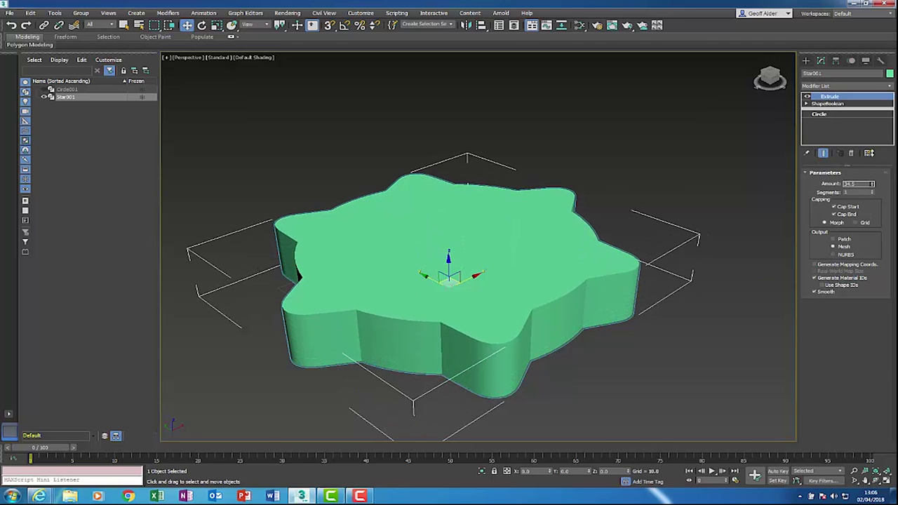
drag(873, 181, 873, 179)
middle_drag(663, 315, 674, 284)
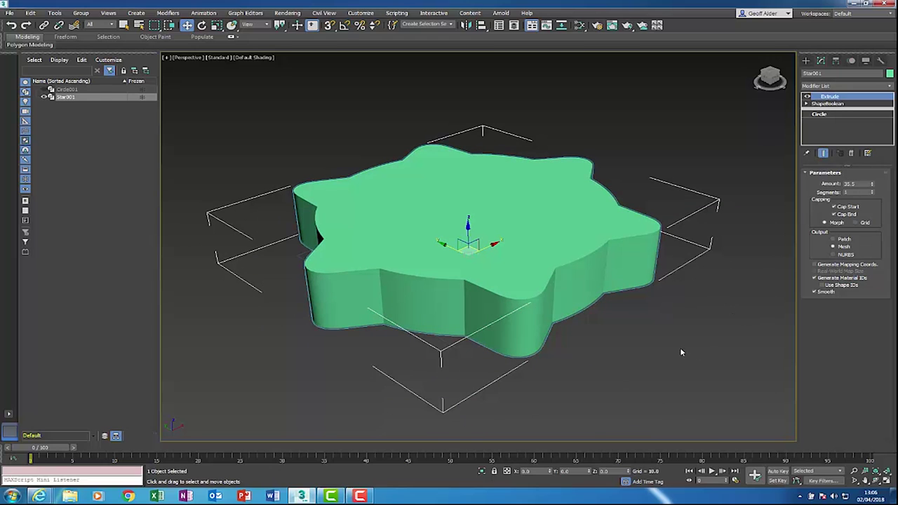
middle_drag(679, 352, 671, 365)
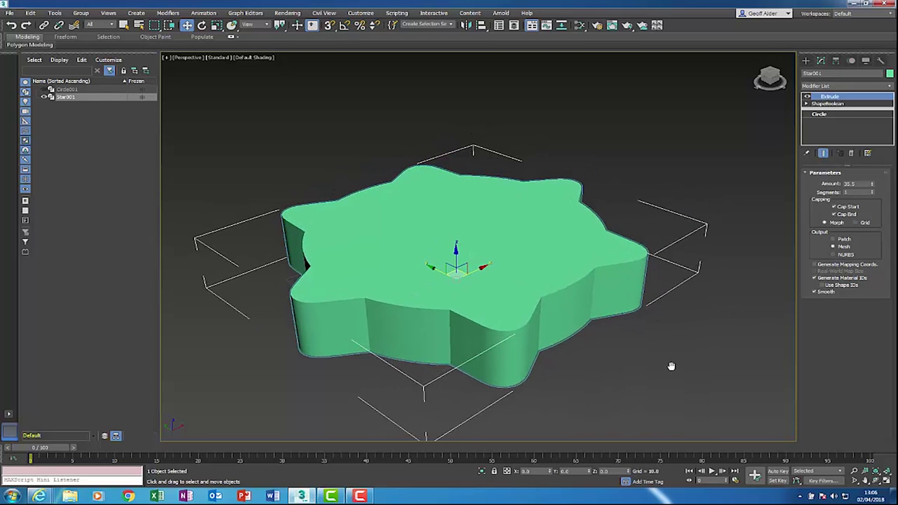
- Raise the base star's Points count to give the extruded slab gear teeth, then deselect it
click(830, 104)
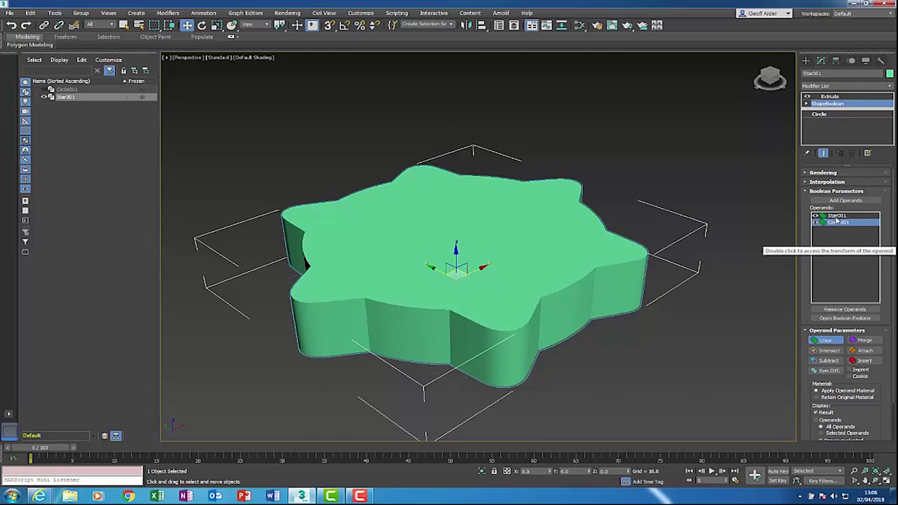
click(836, 216)
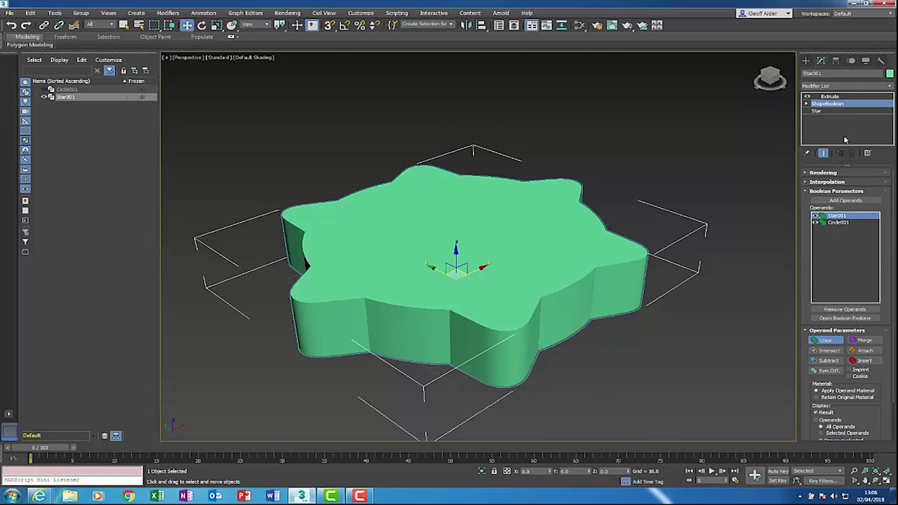
click(828, 111)
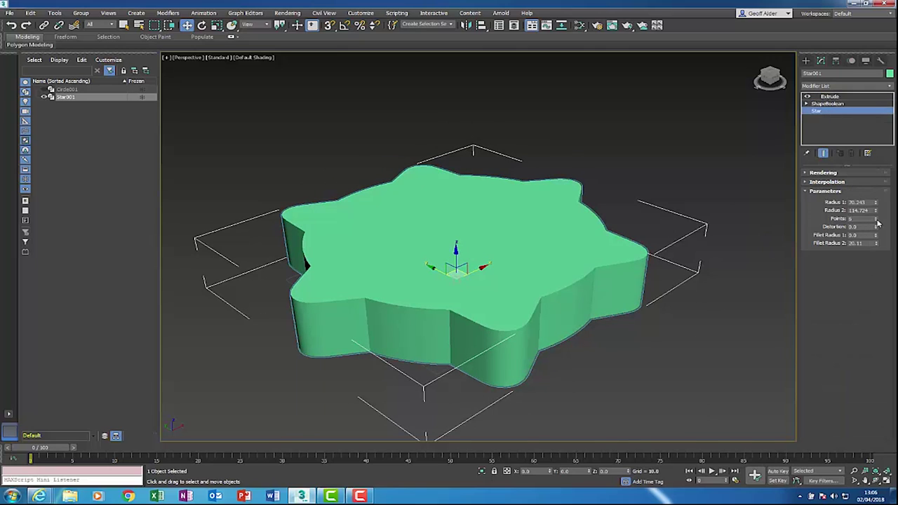
drag(878, 220, 877, 221)
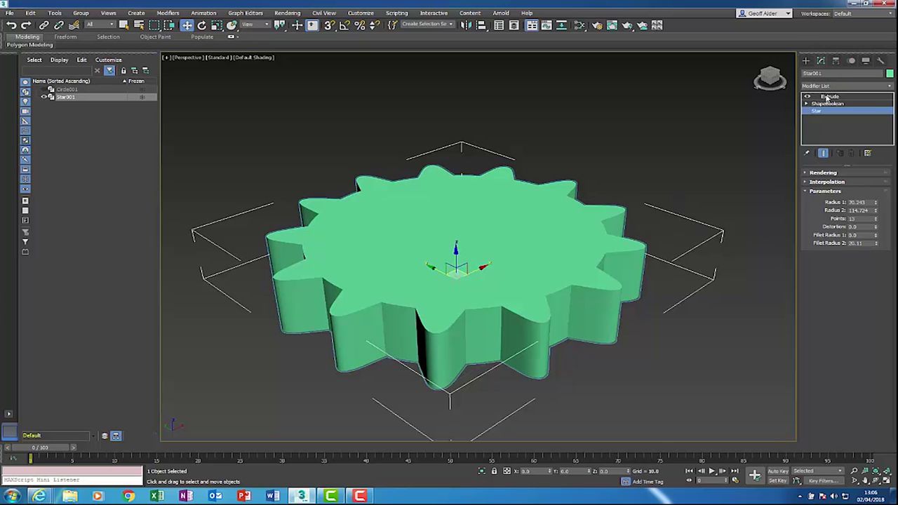
click(827, 103)
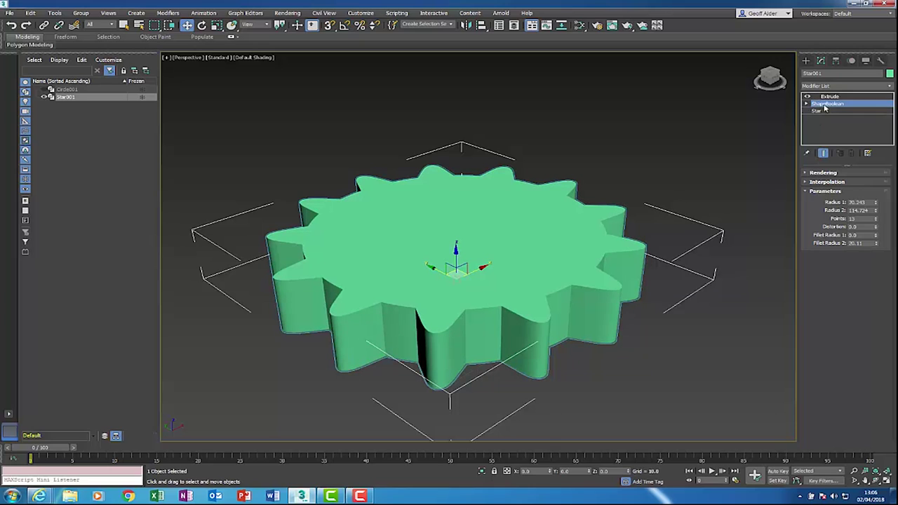
click(693, 142)
middle_drag(693, 143, 705, 135)
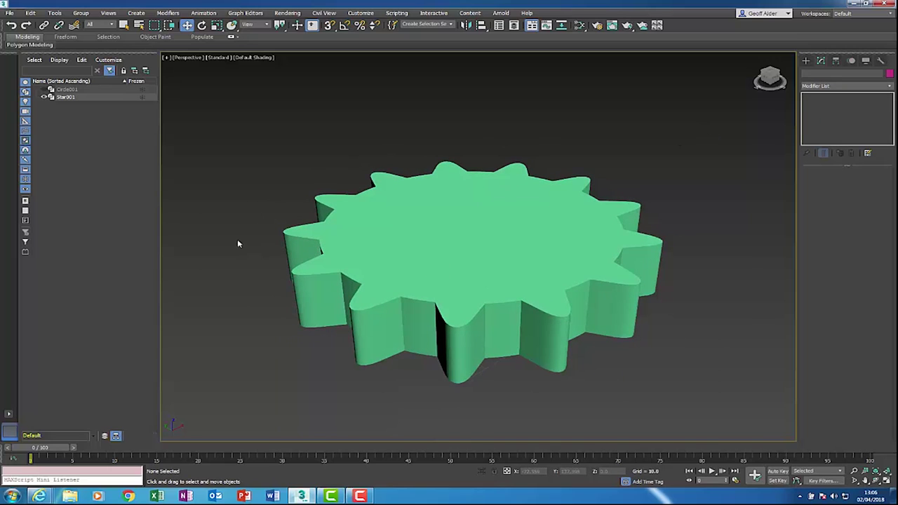
middle_drag(301, 288, 297, 285)
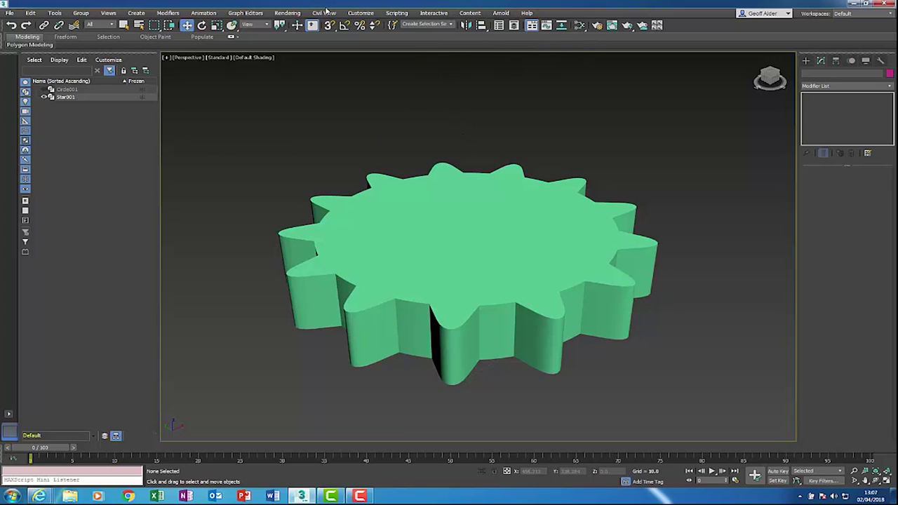
- Render the gear's Perspective view from Render Setup, then minimize the frame window and move Render Setup aside
click(298, 13)
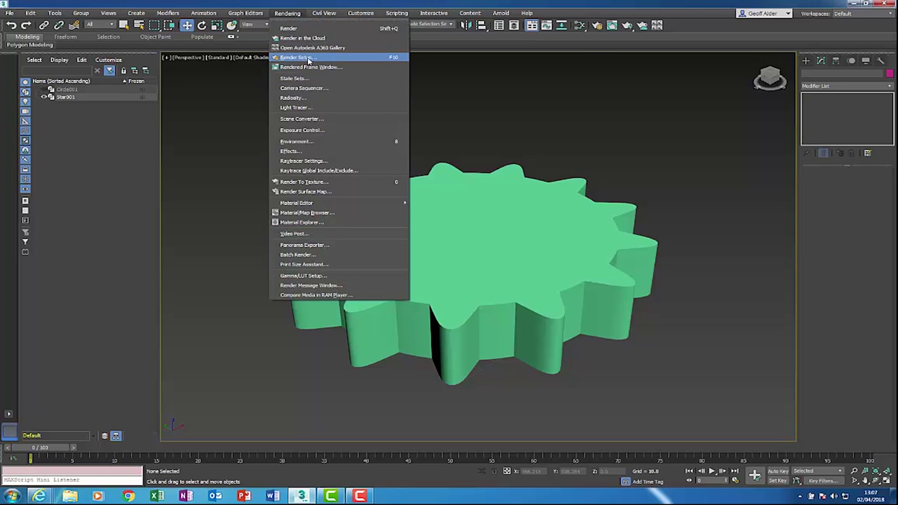
click(354, 58)
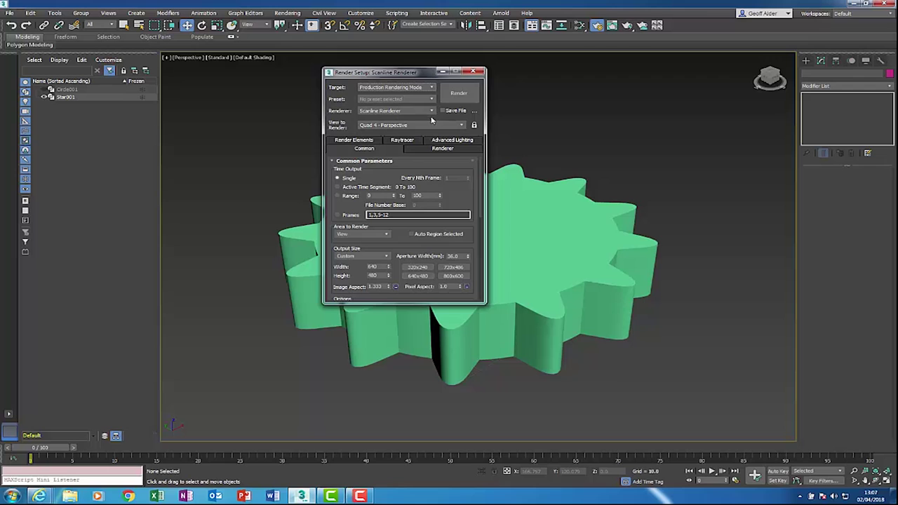
click(458, 93)
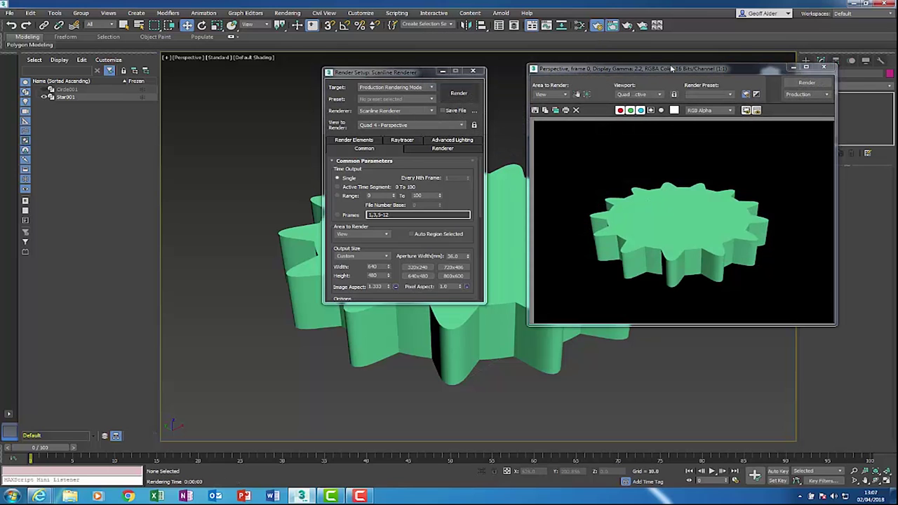
drag(671, 68, 657, 60)
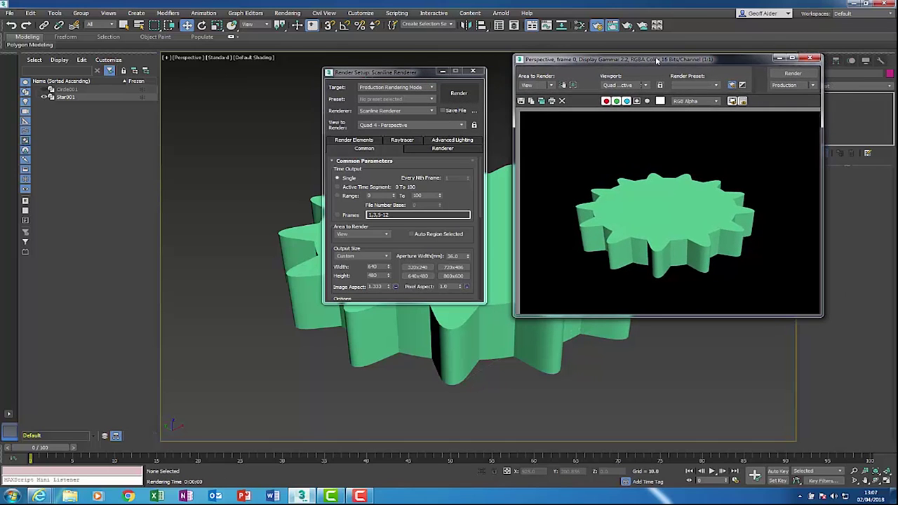
click(779, 57)
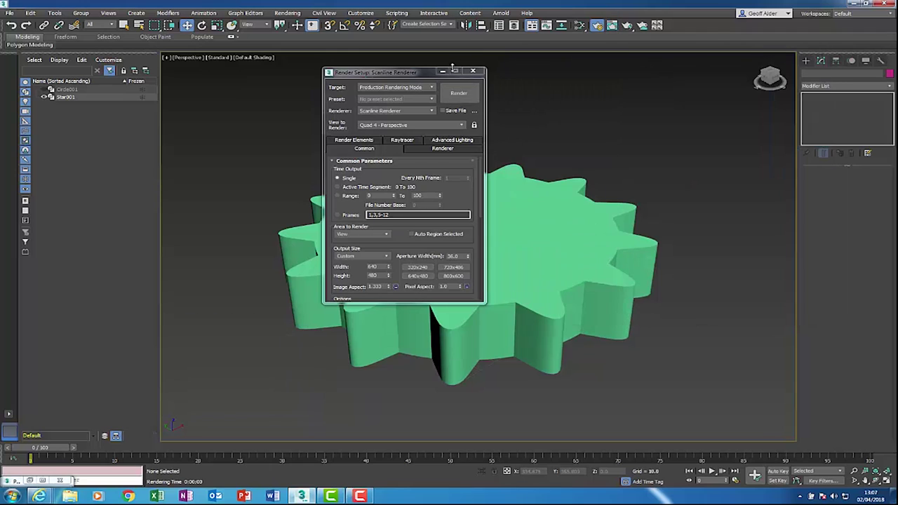
click(412, 73)
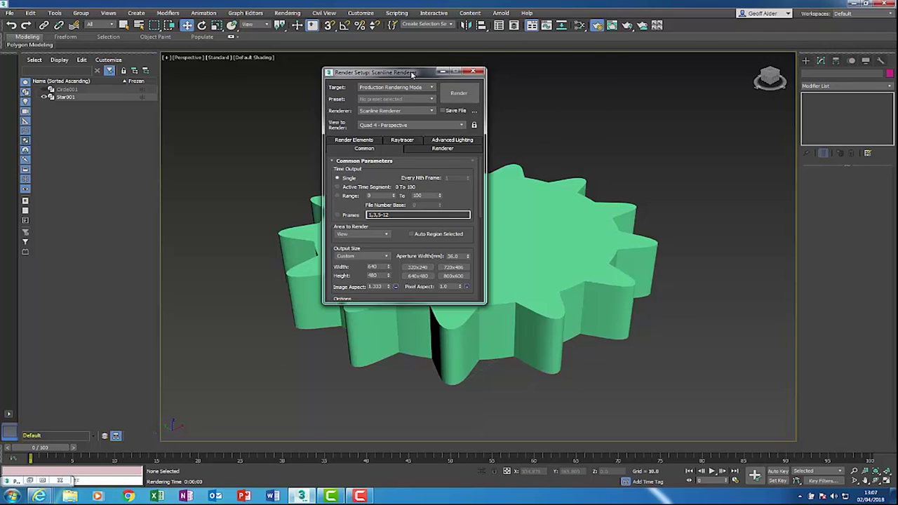
drag(412, 73, 136, 181)
- Open the Slate Material Editor and resize it so the gear stays visible
click(578, 25)
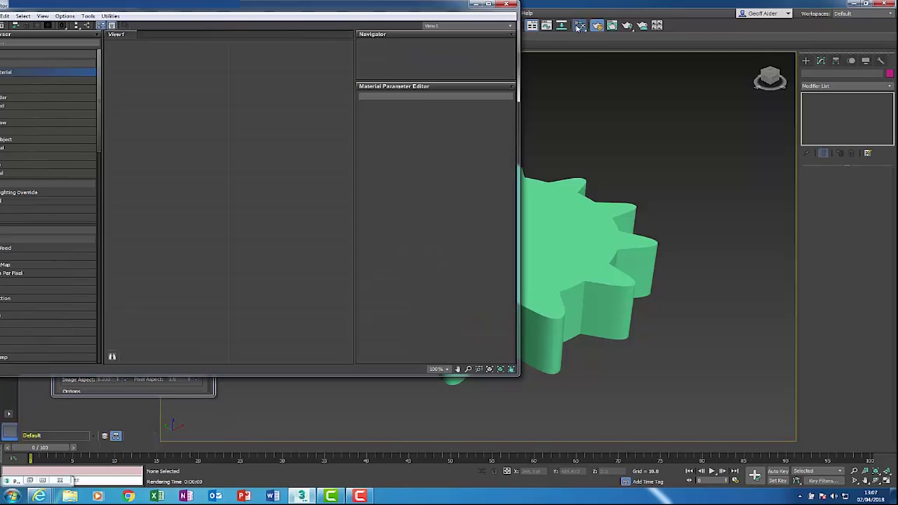
drag(346, 8, 436, 24)
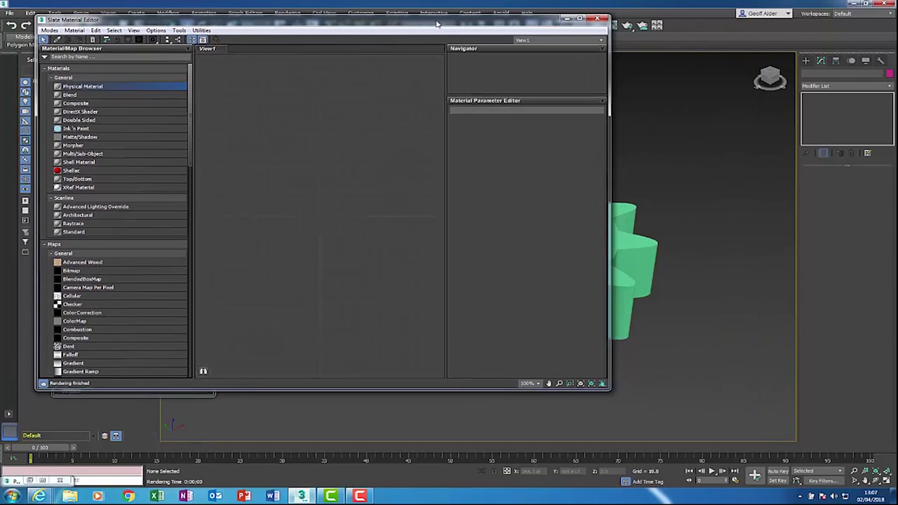
drag(611, 391, 504, 388)
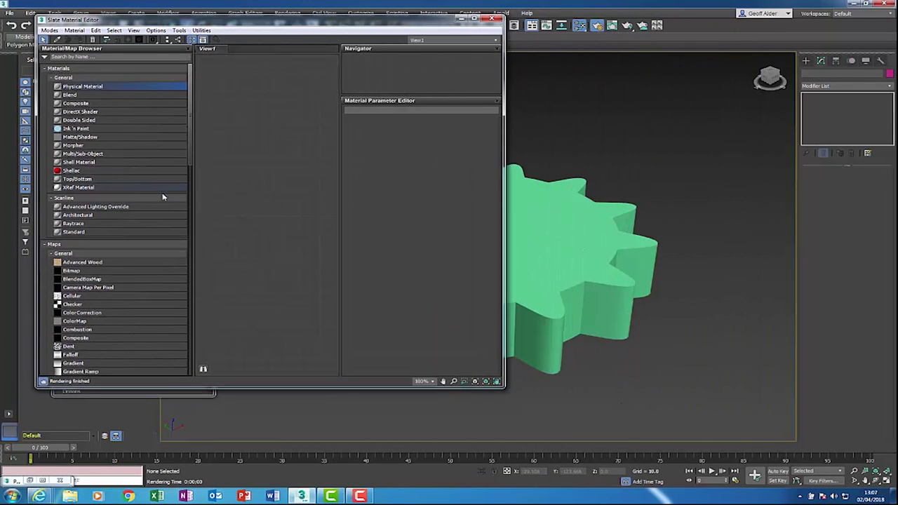
mouse_move(190, 146)
mouse_down()
mouse_move(191, 156)
mouse_move(192, 138)
mouse_up()
- Create Physical Material #25 and assign it to the gear
click(317, 141)
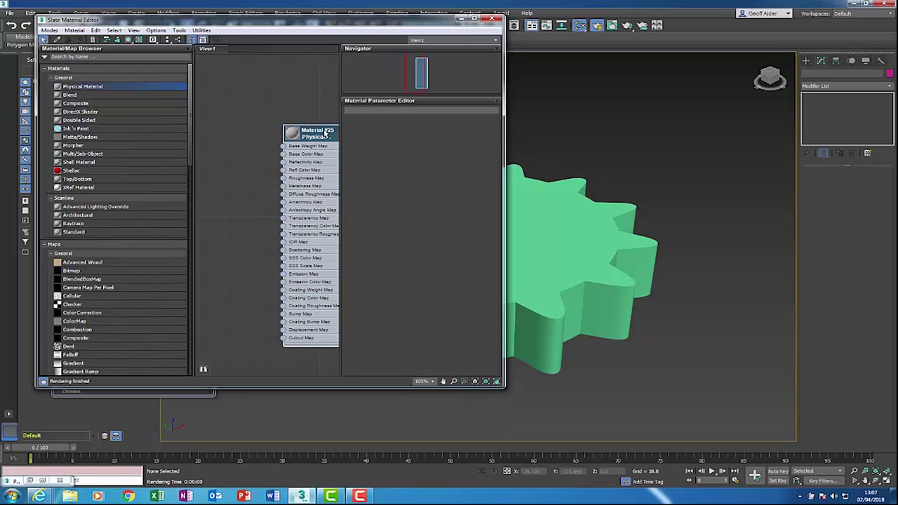
drag(324, 133, 287, 108)
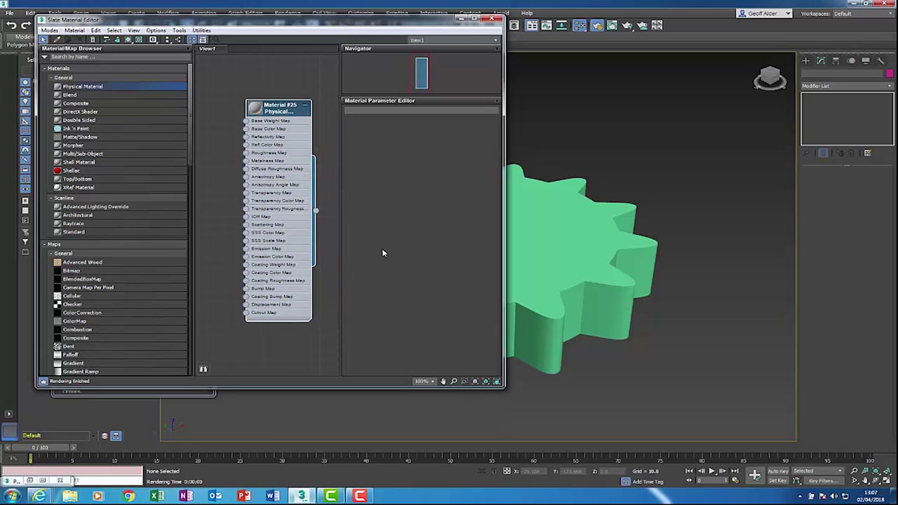
double_click(273, 110)
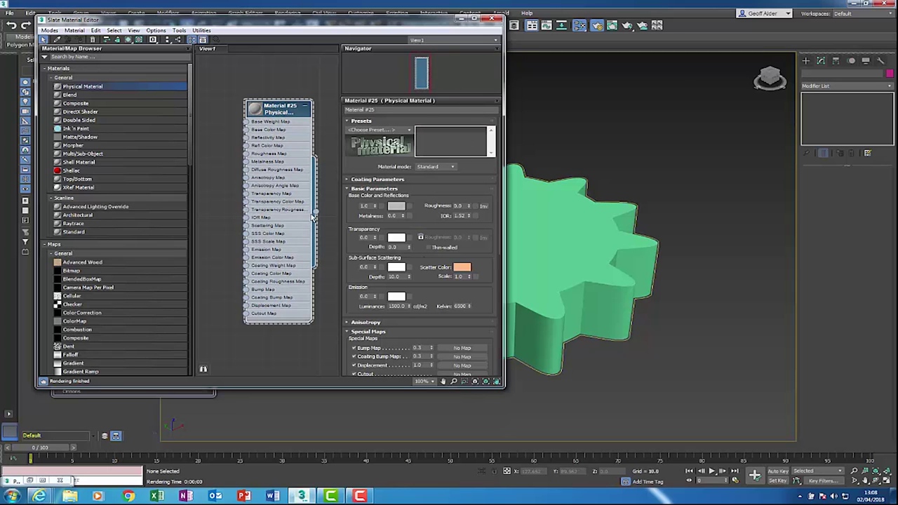
drag(315, 214, 538, 294)
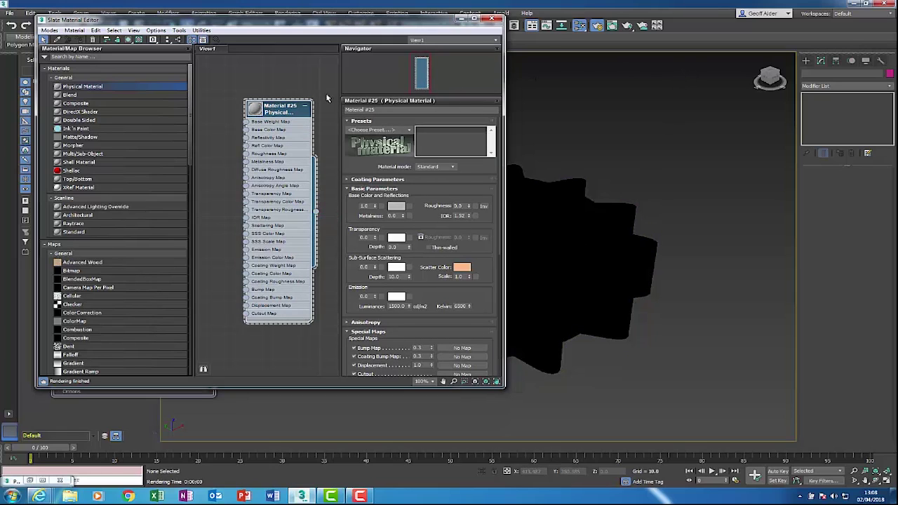
- Bring Render Setup forward and render the gear's current view with Shift+Q
drag(271, 22, 408, 49)
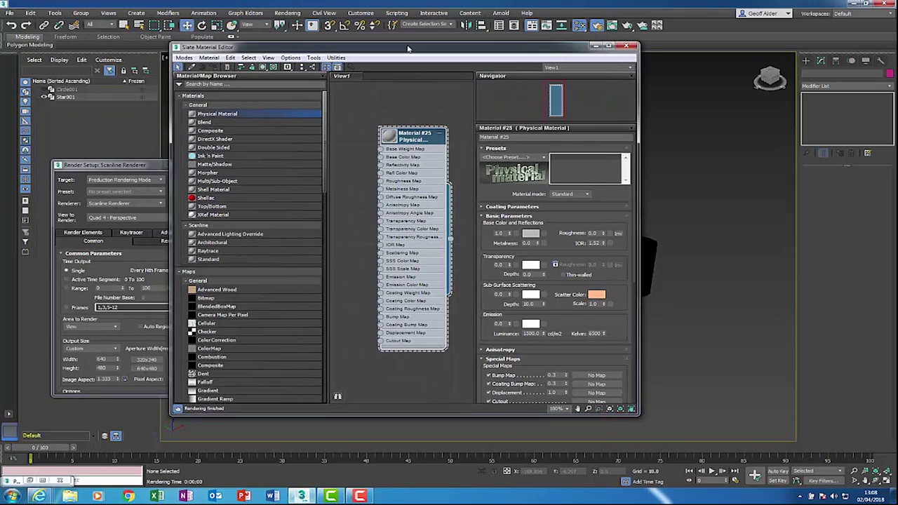
click(108, 169)
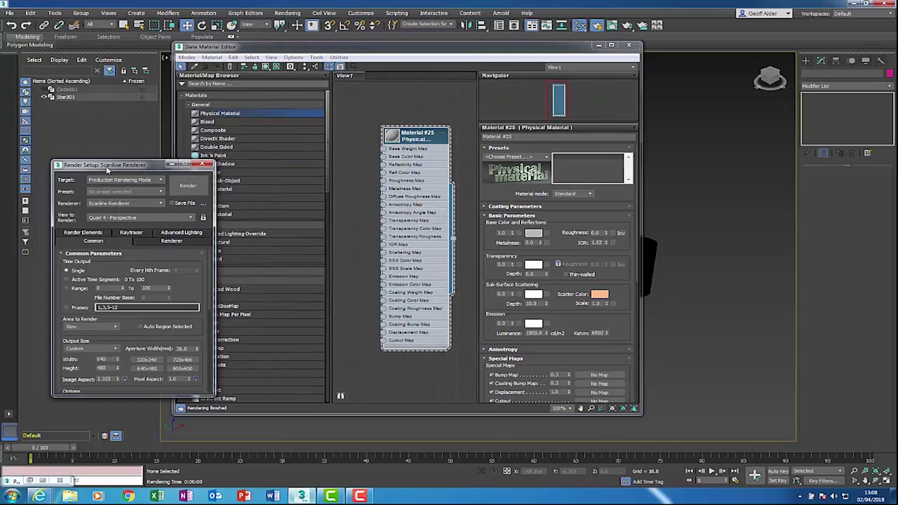
key(shift+q)
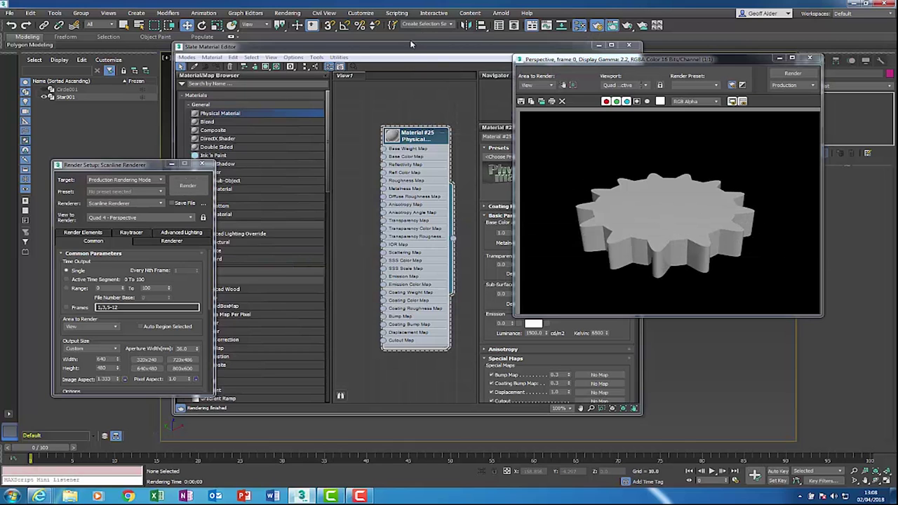
- Re-render the grey Material #25 gear and scroll the browser to the Maps list
drag(410, 50, 277, 33)
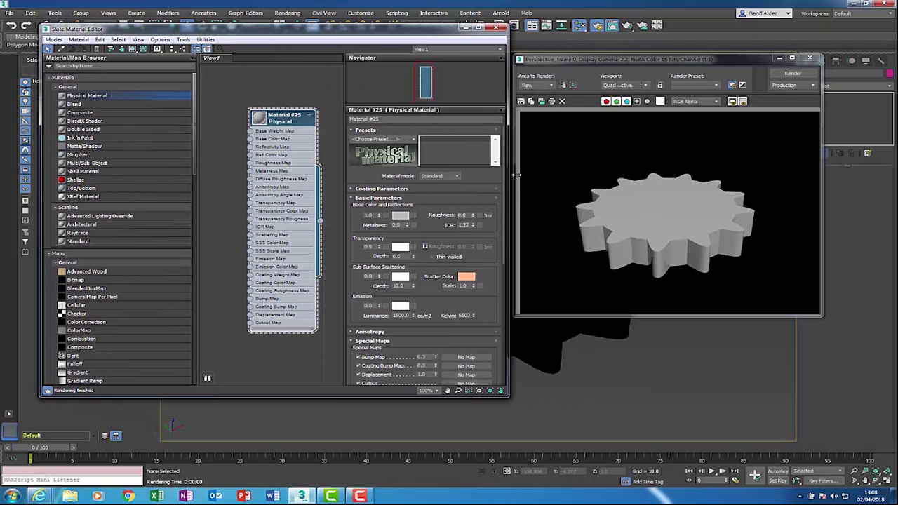
scroll(219, 266, down, 2)
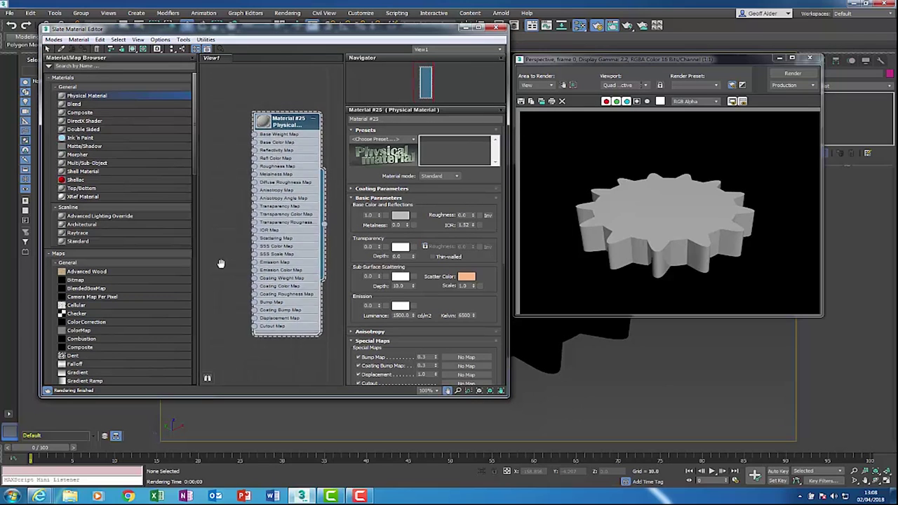
scroll(619, 381, up, 1)
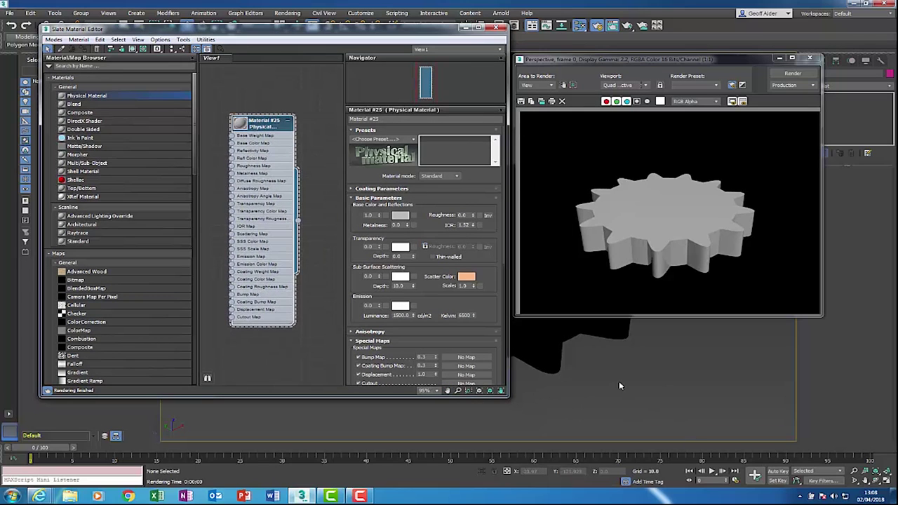
scroll(619, 385, up, 5)
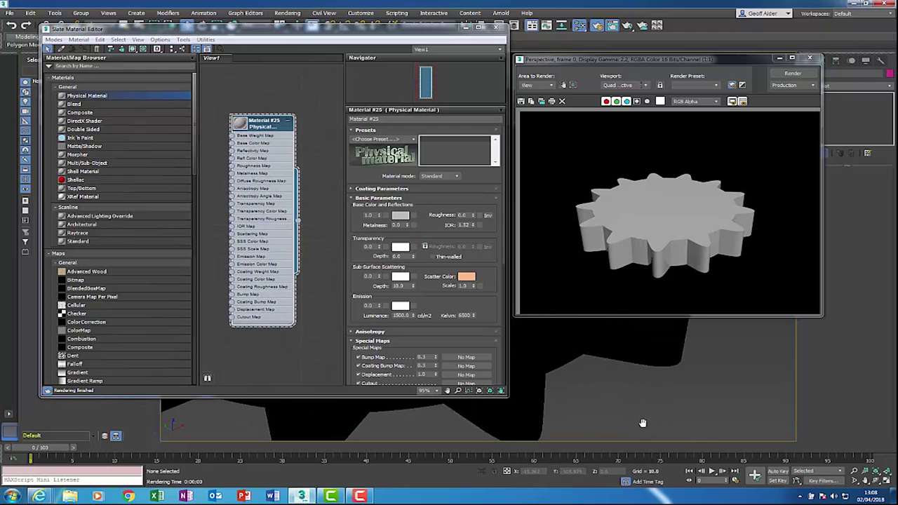
click(791, 72)
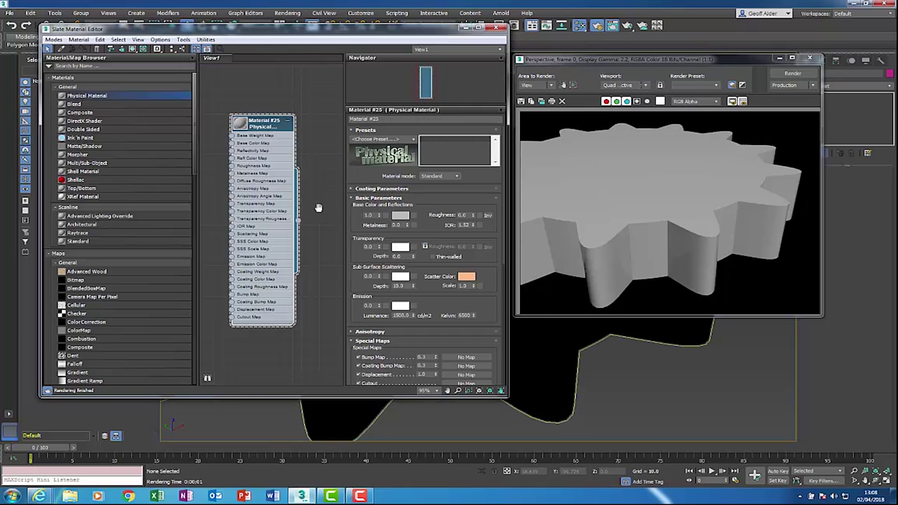
scroll(318, 212, down, 2)
scroll(319, 211, down, 1)
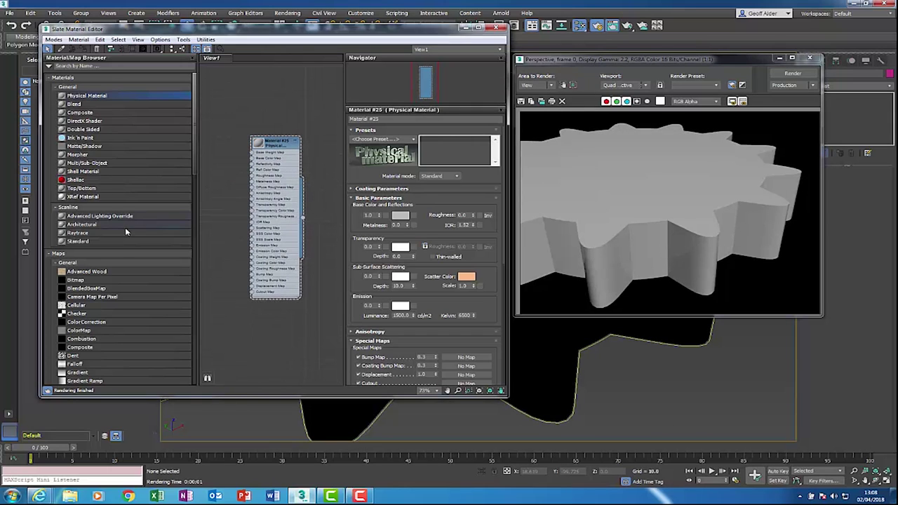
middle_drag(251, 234, 266, 248)
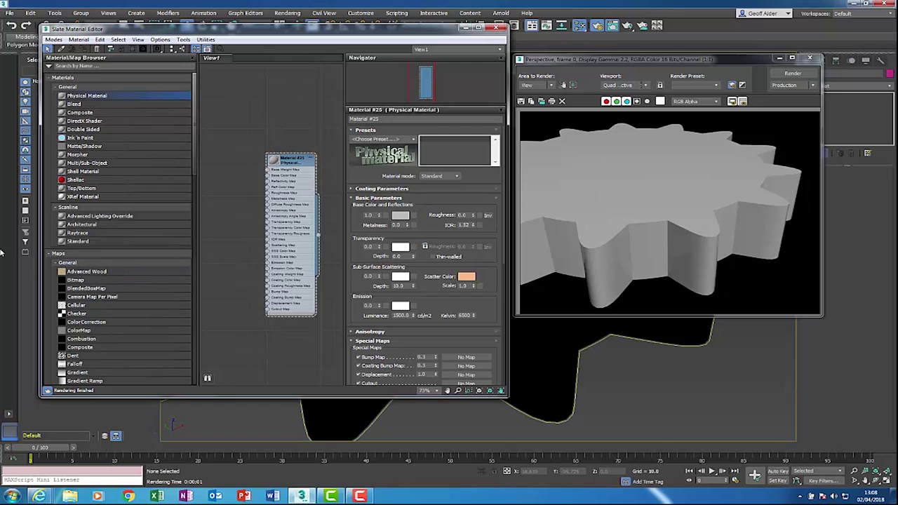
scroll(77, 140, down, 5)
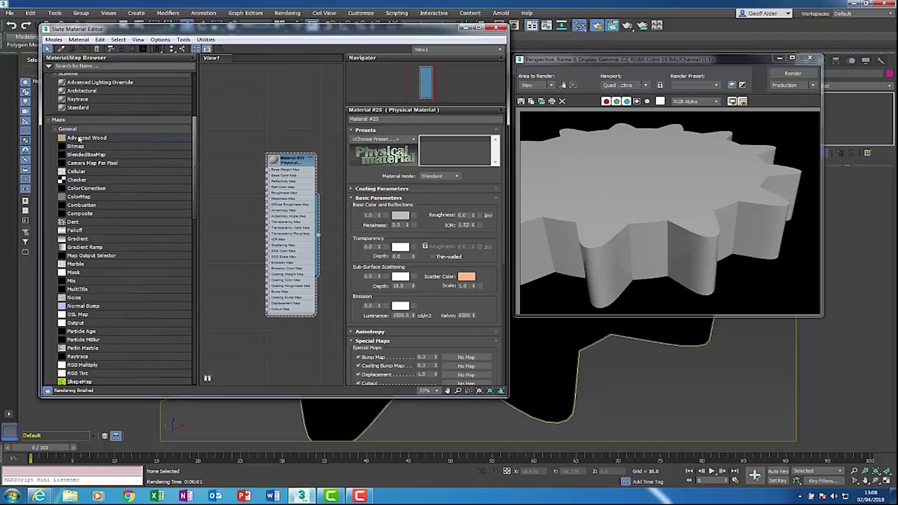
- Wire a 3D Ash - Glossy Advanced Wood map into Material #25's Base Color and render
drag(79, 140, 228, 211)
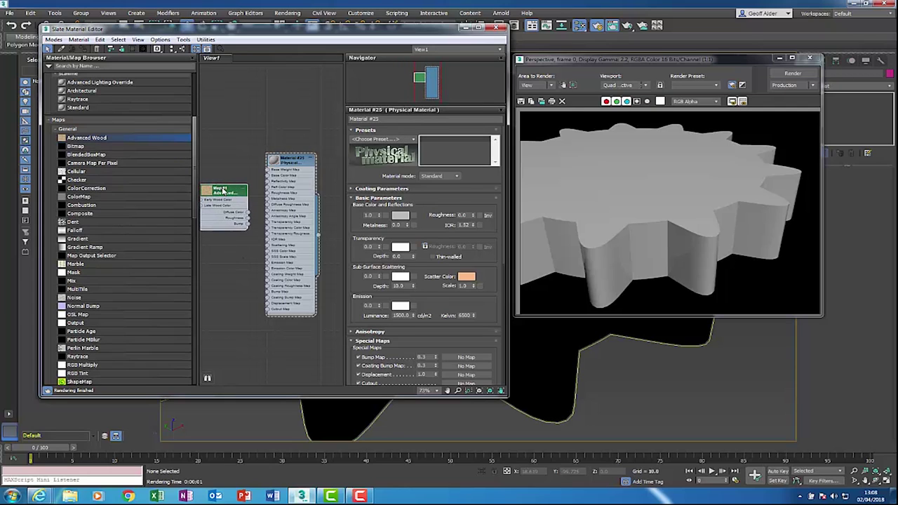
double_click(222, 191)
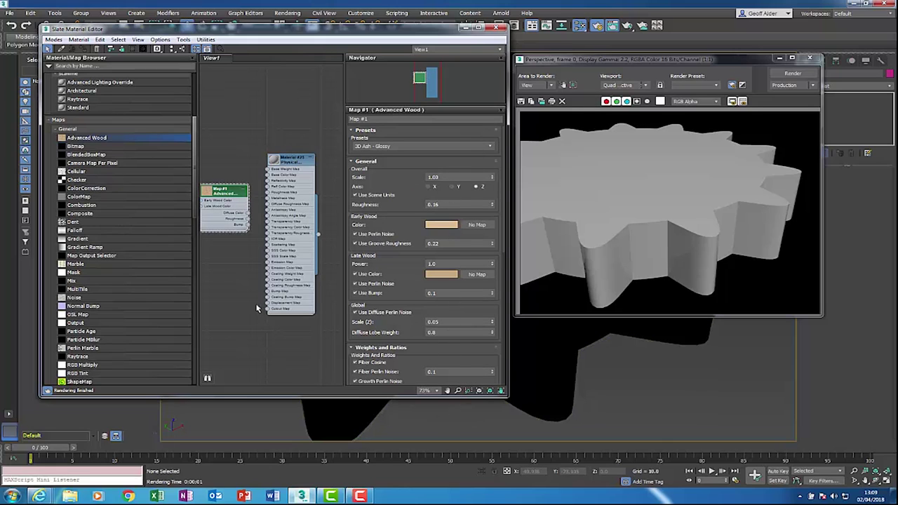
drag(235, 207, 239, 114)
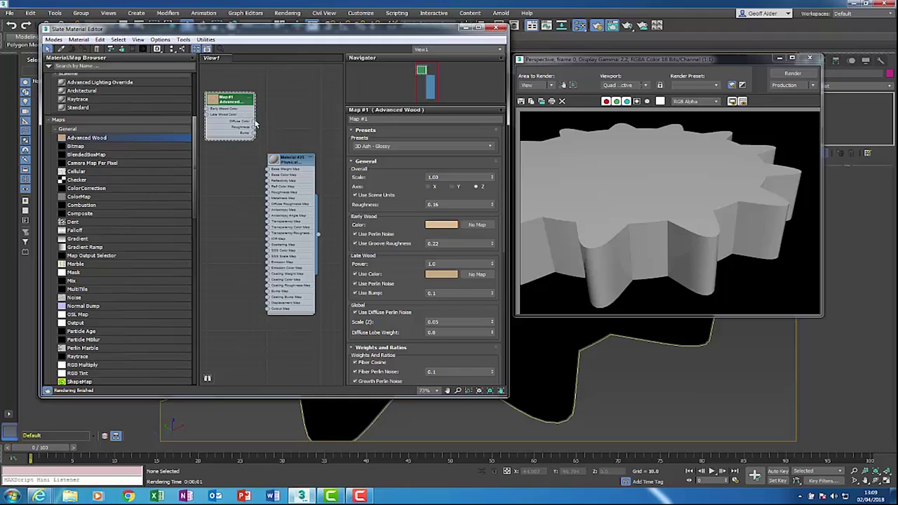
drag(254, 122, 267, 175)
click(792, 74)
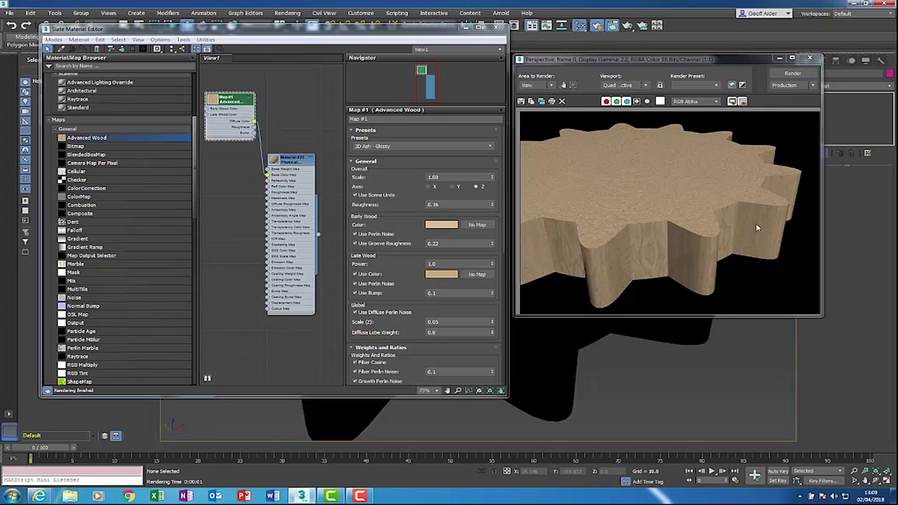
- Set the Advanced Wood Axis to Y and re-render the ash gear
drag(731, 62, 751, 91)
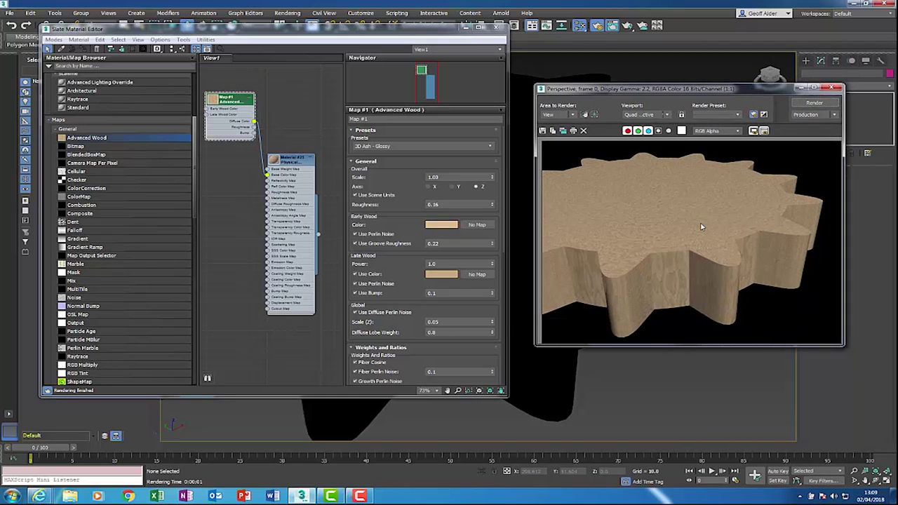
click(454, 187)
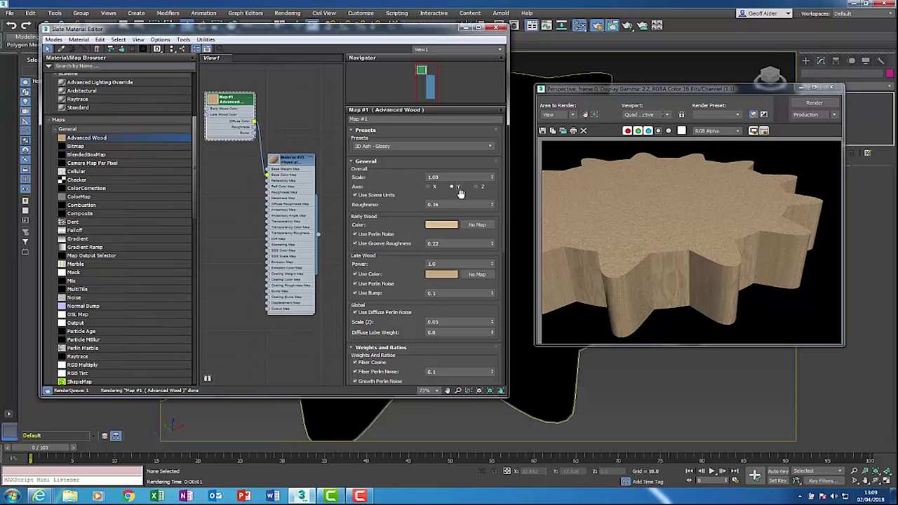
click(834, 103)
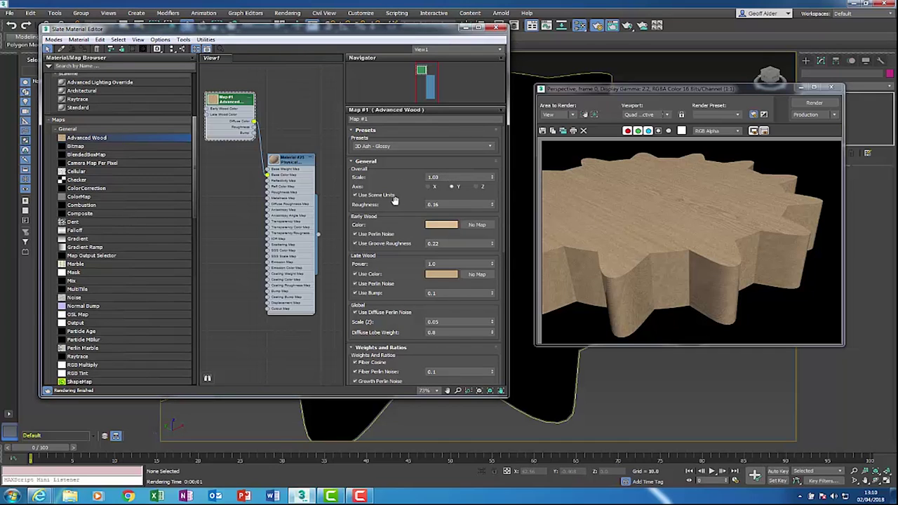
- Apply the 3D Cherry - Glossy wood preset and render the reddish cherry gear
click(490, 145)
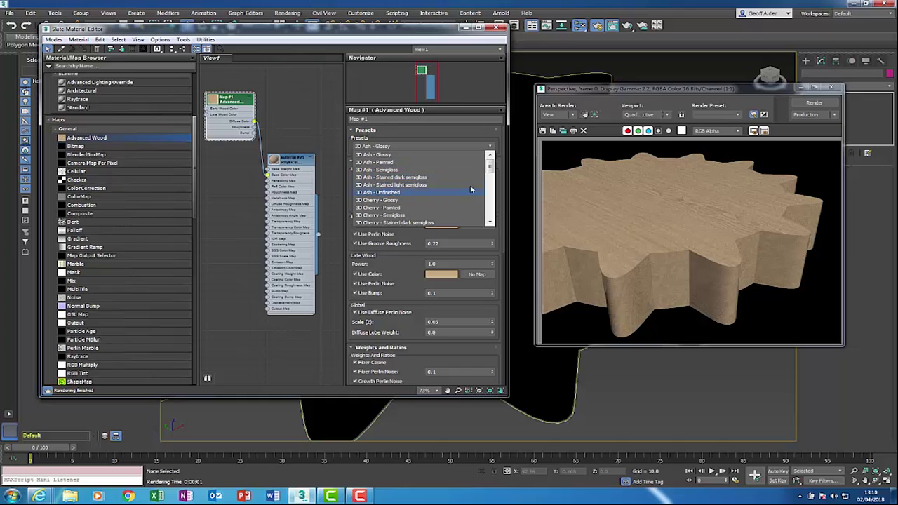
drag(491, 166, 491, 177)
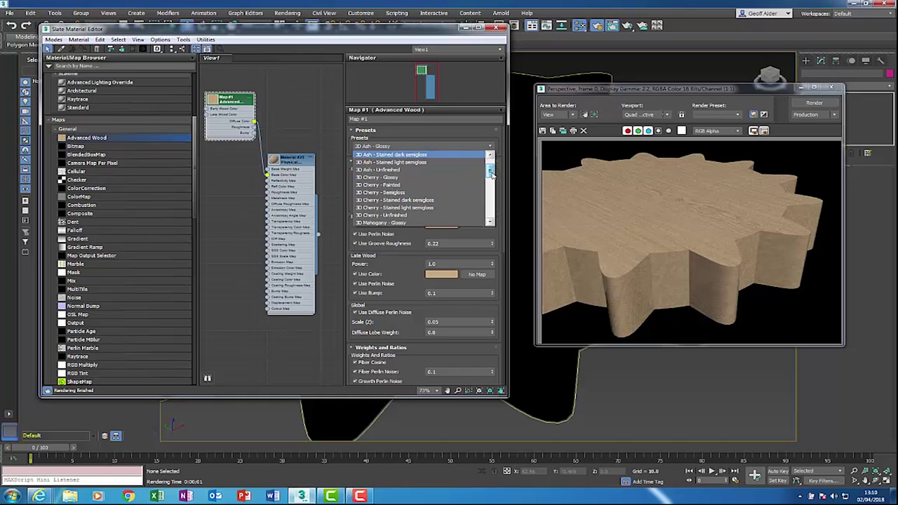
click(489, 154)
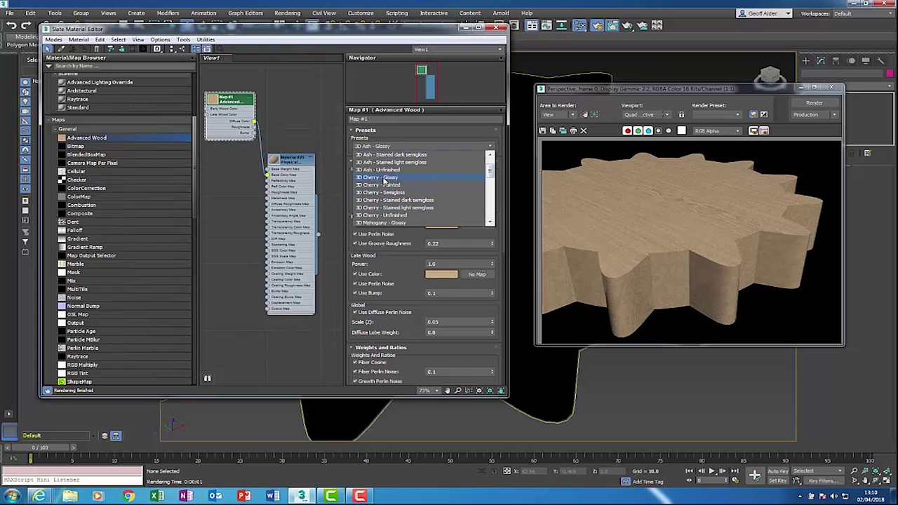
click(385, 178)
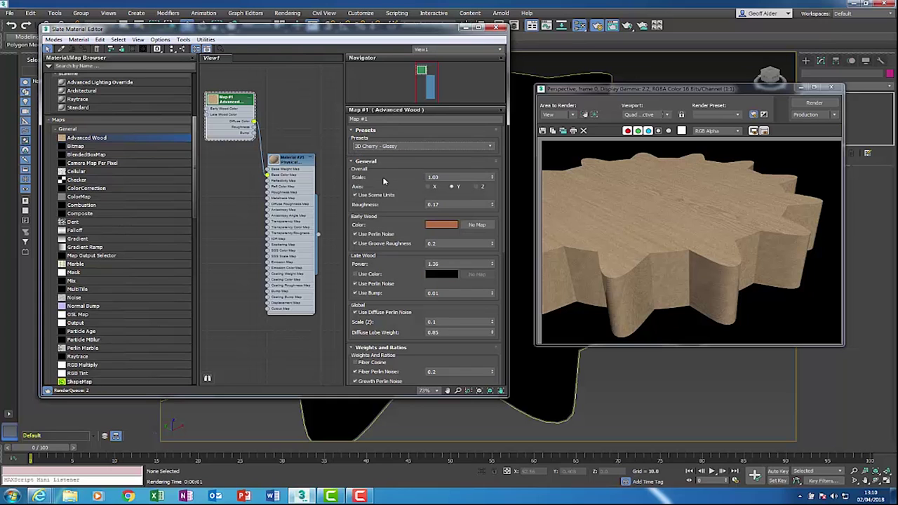
click(814, 104)
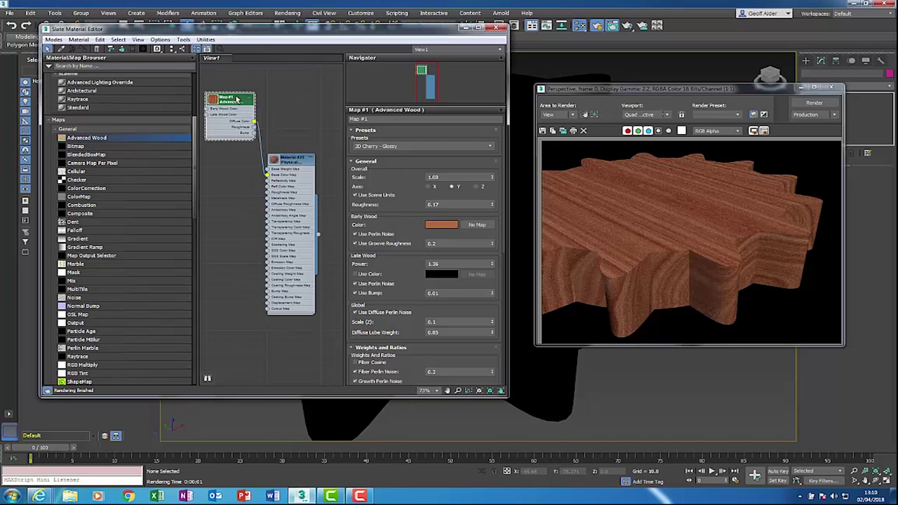
- Wire the wood map's roughness output into Material #25's roughness and re-render
drag(234, 99, 220, 99)
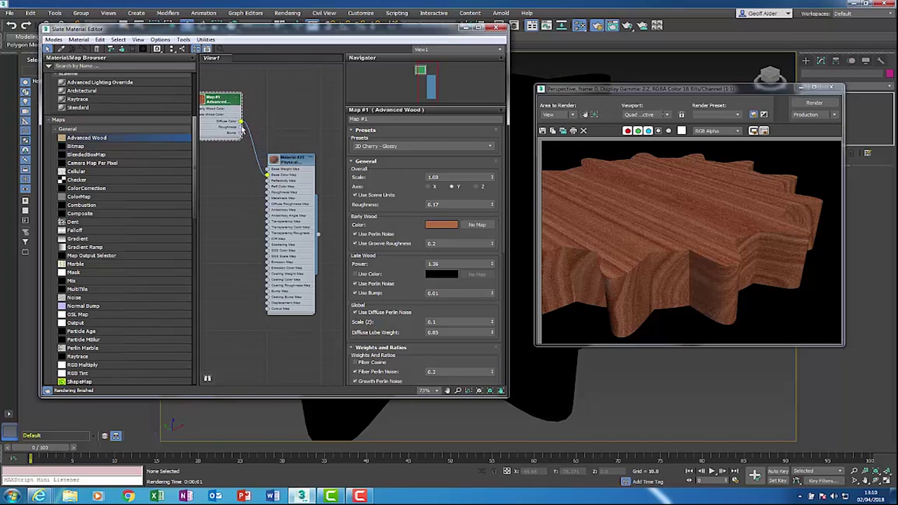
drag(240, 131, 267, 191)
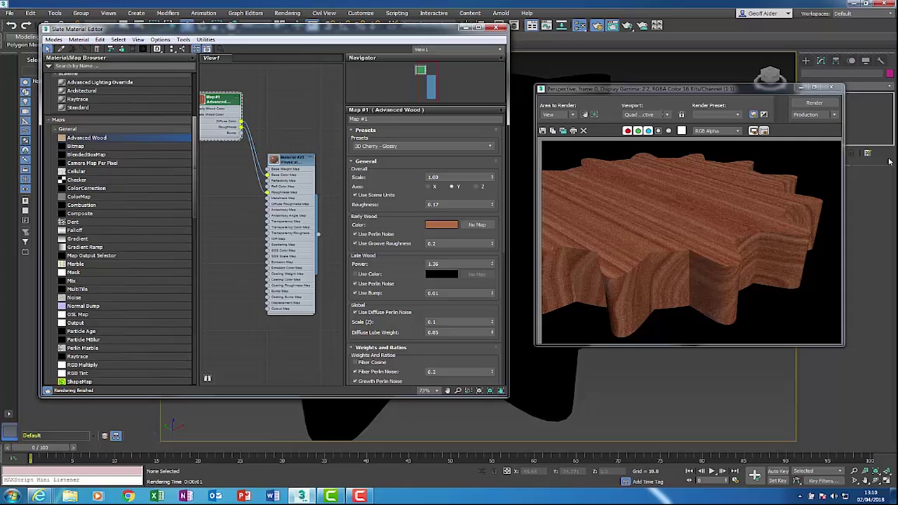
click(814, 103)
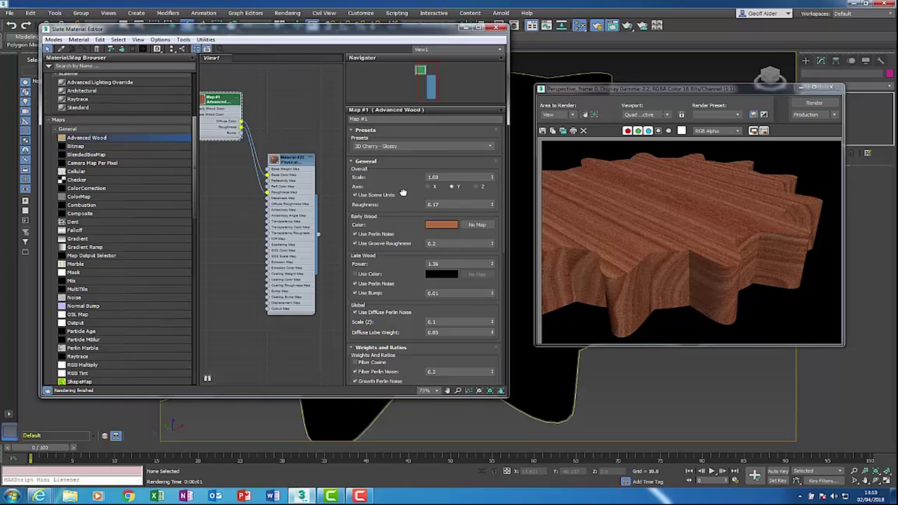
- Switch the wood preset to 3D Pine - Glossy and re-render the pale pine gear
drag(401, 255, 398, 277)
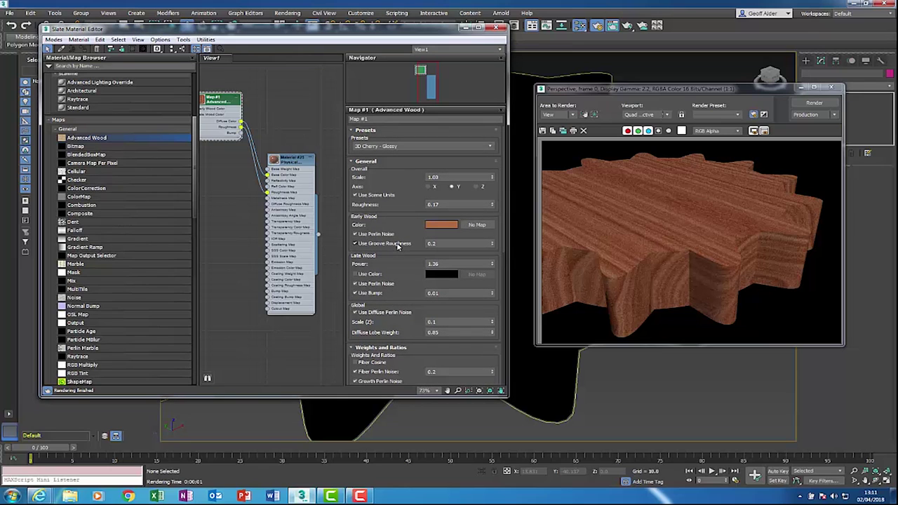
click(489, 149)
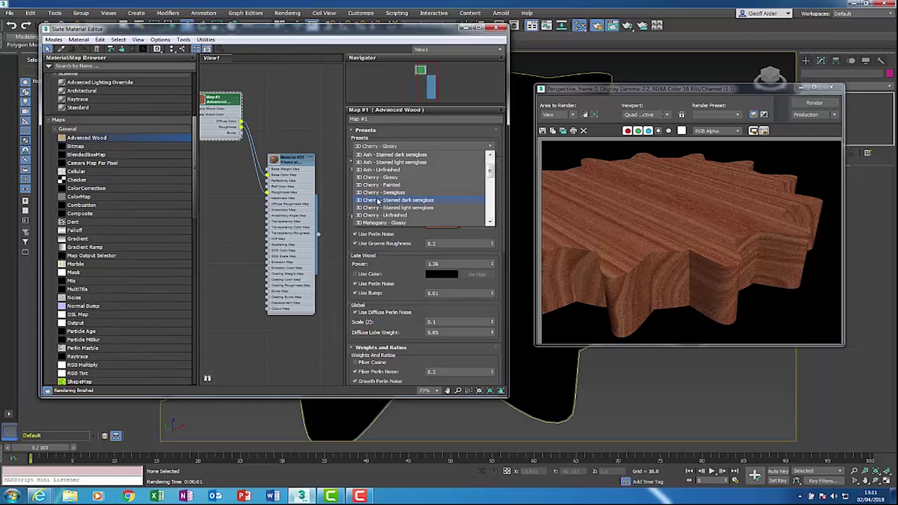
drag(490, 171, 495, 207)
click(379, 169)
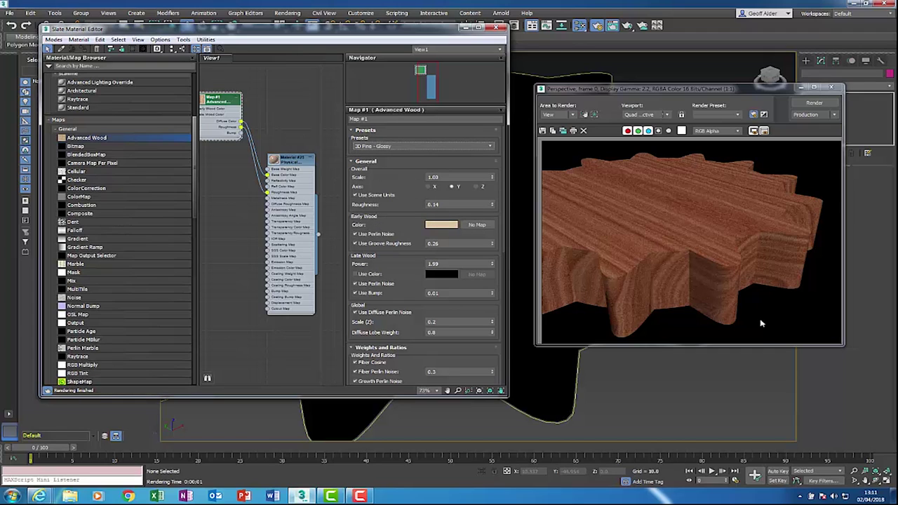
click(814, 103)
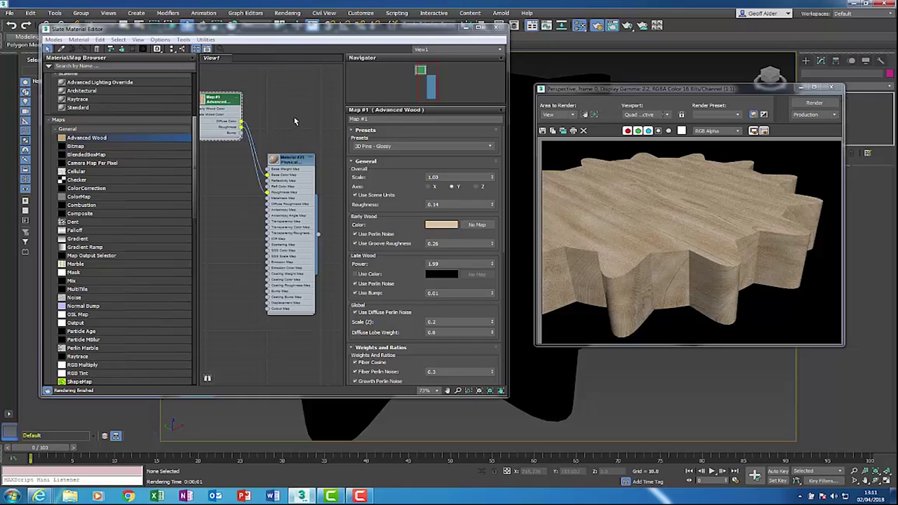
- Marquee-select the Material #25 and wood map nodes in View1 and delete them
scroll(295, 121, down, 5)
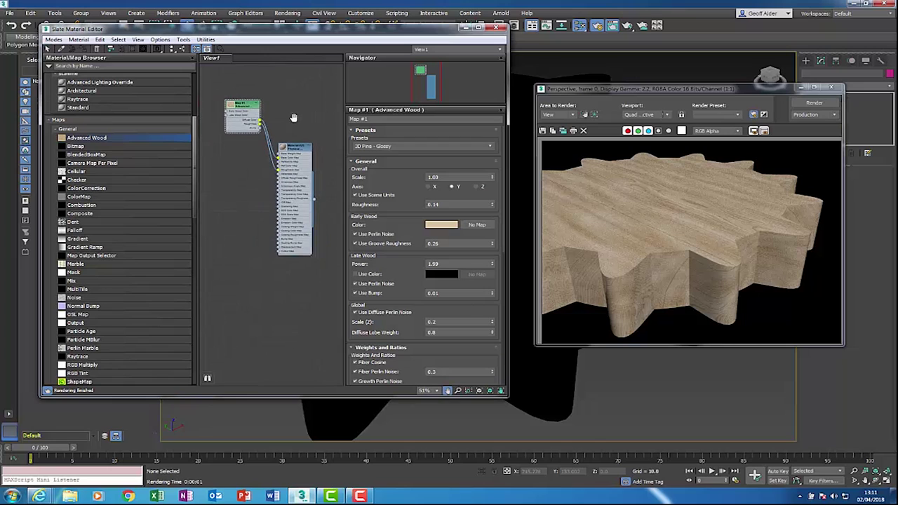
middle_drag(294, 117, 297, 154)
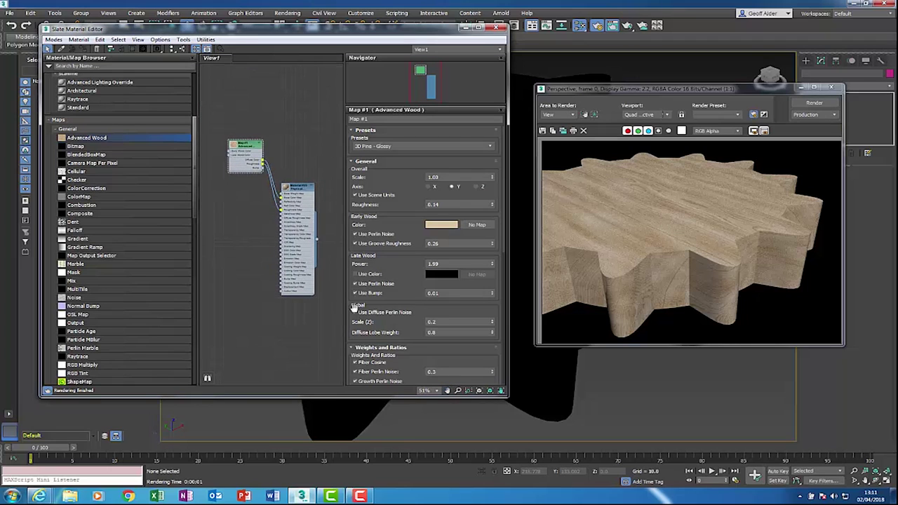
drag(334, 320, 210, 90)
key(Delete)
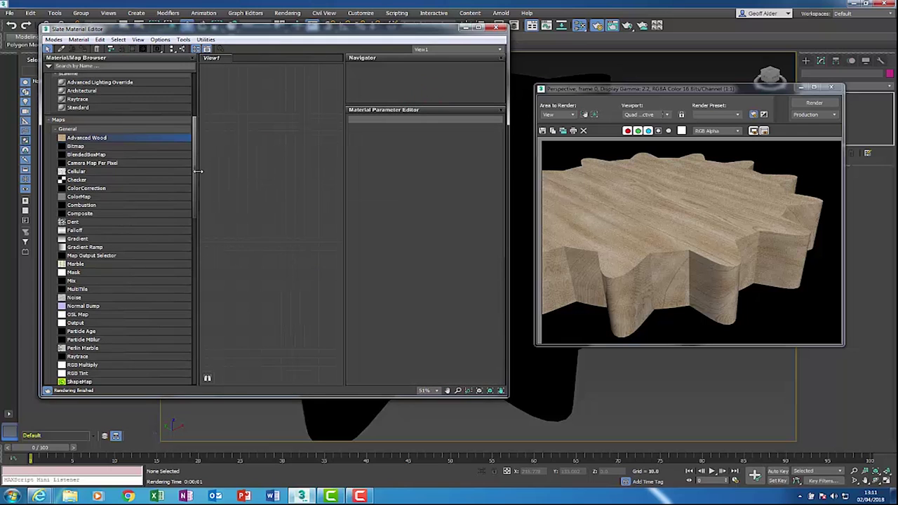
drag(195, 173, 195, 182)
scroll(168, 152, up, 5)
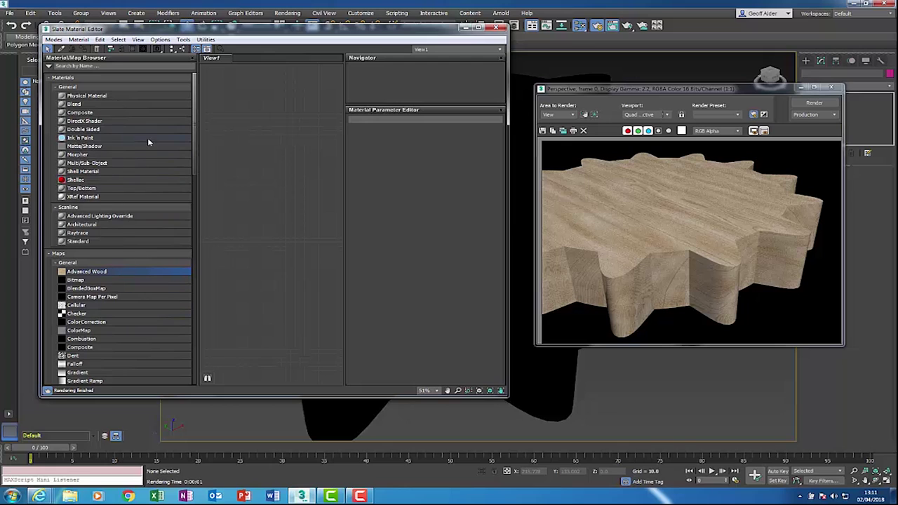
- Drag a Physical Material node into View1, then add the Candy map from Maps > OSL
click(98, 99)
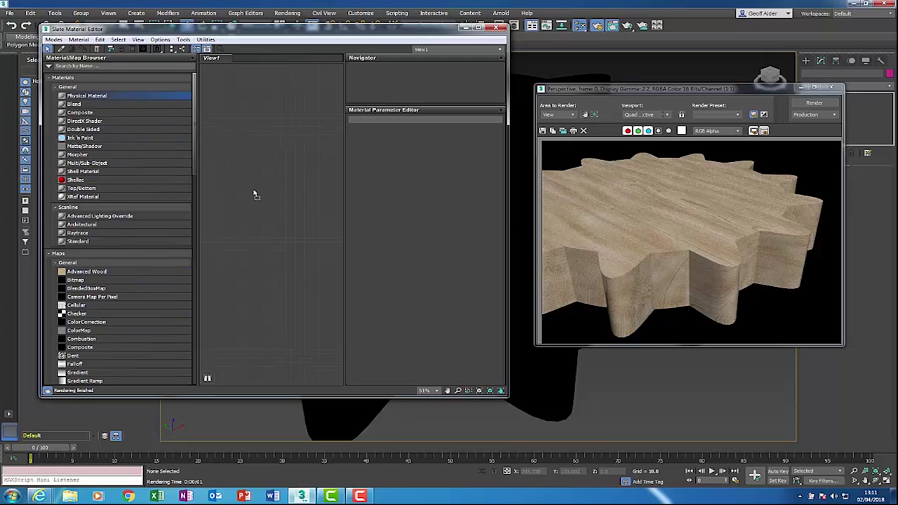
drag(299, 185, 303, 184)
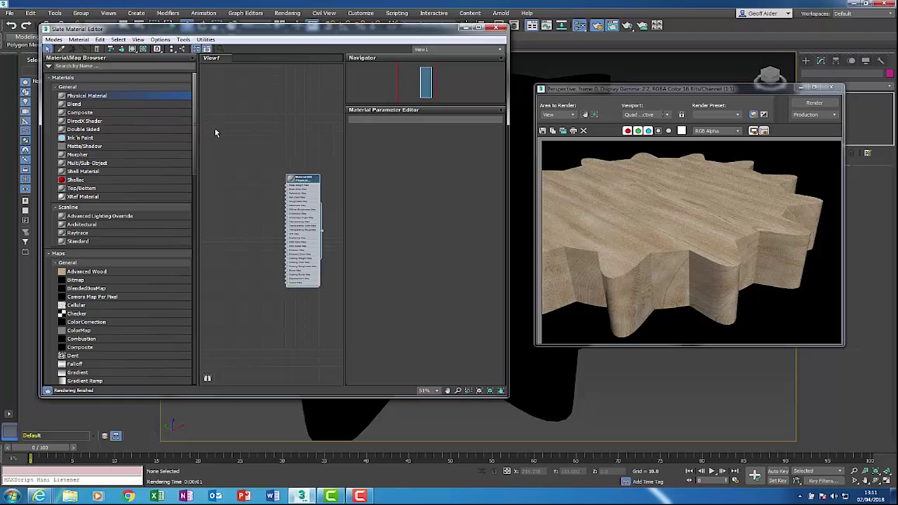
drag(195, 138, 202, 283)
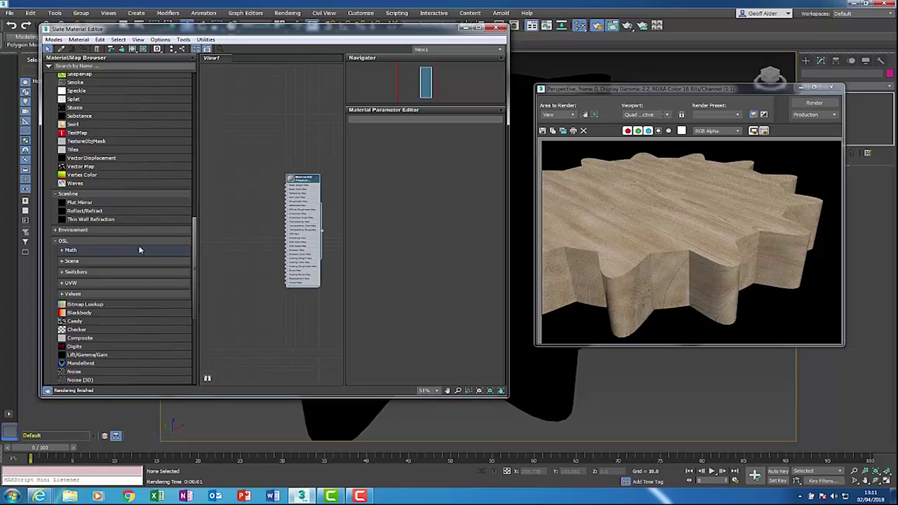
click(92, 242)
click(92, 242)
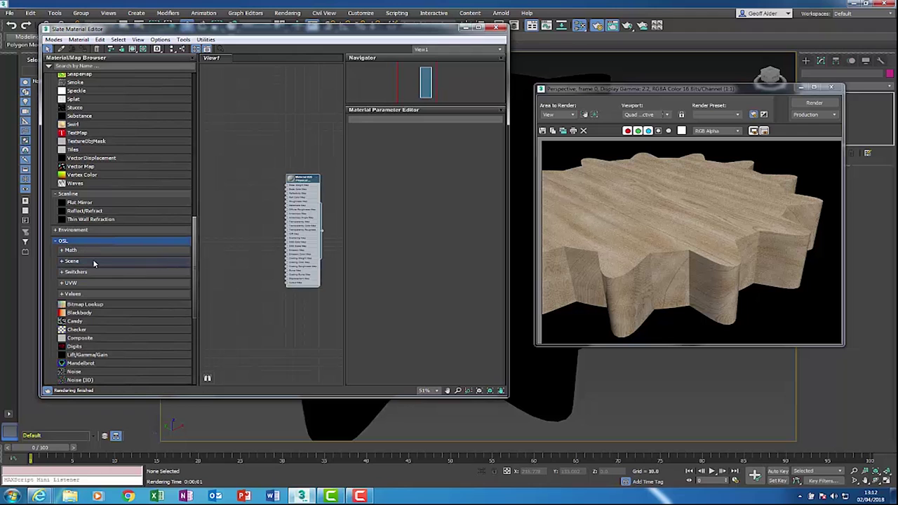
drag(195, 243, 204, 281)
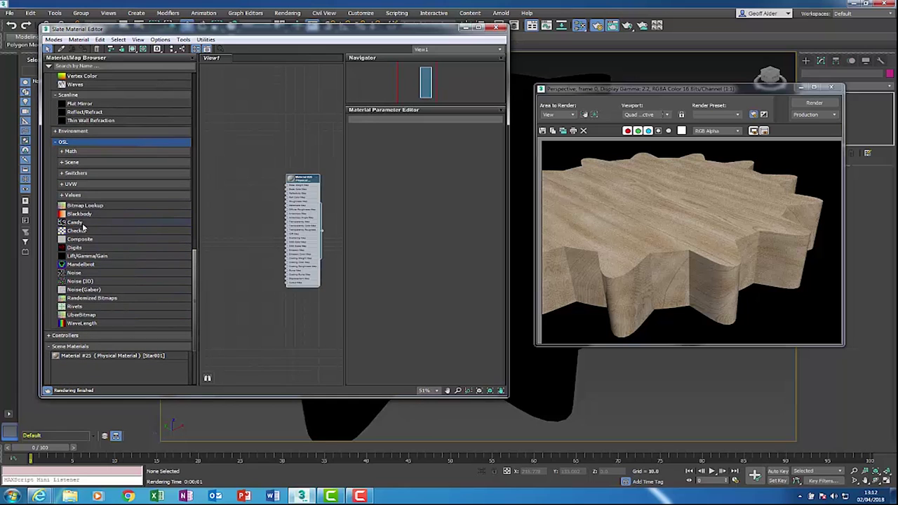
drag(75, 223, 240, 218)
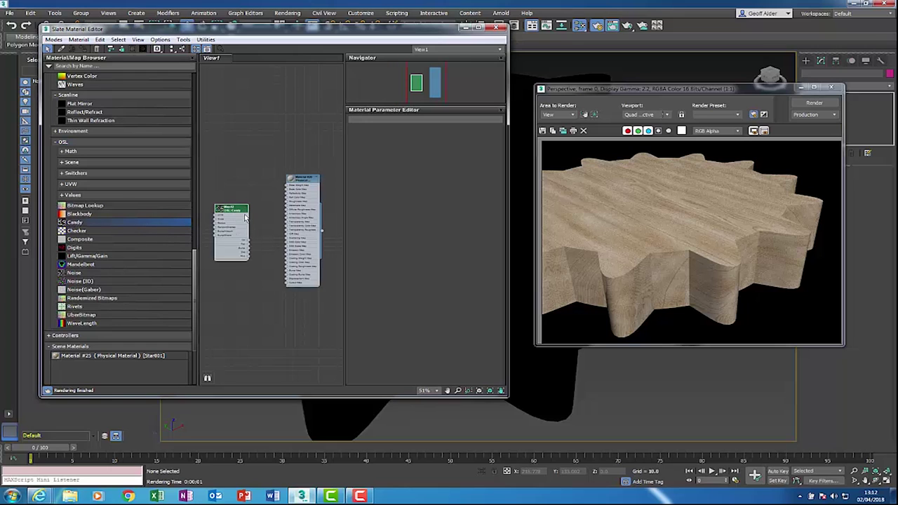
- Show the Candy node's parameters and open the Candy.osl file picker under OSL Code
scroll(262, 209, up, 3)
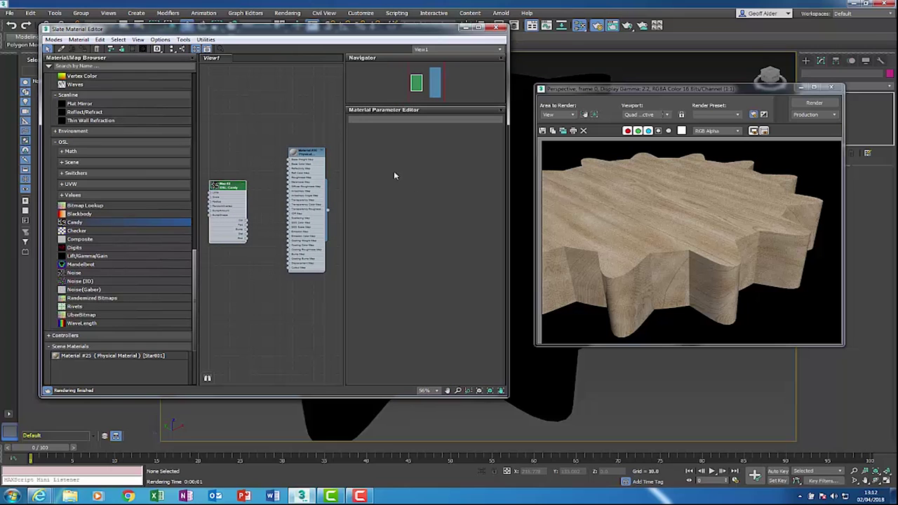
double_click(233, 187)
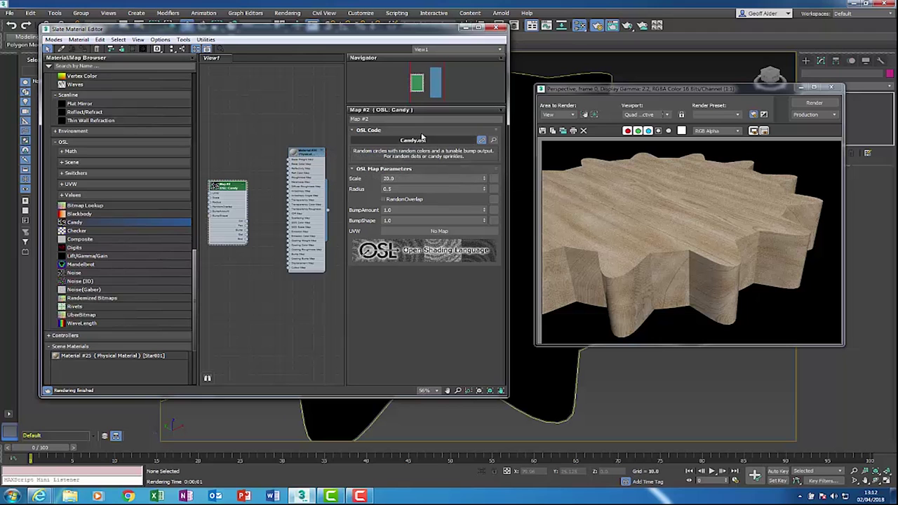
click(419, 141)
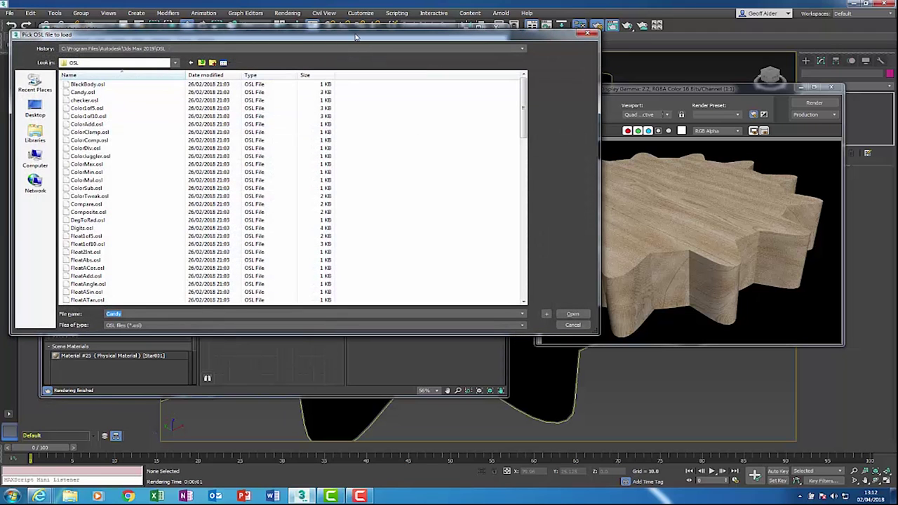
- Browse the OSL folder in the file picker, then close it without loading a shader
drag(356, 36, 417, 63)
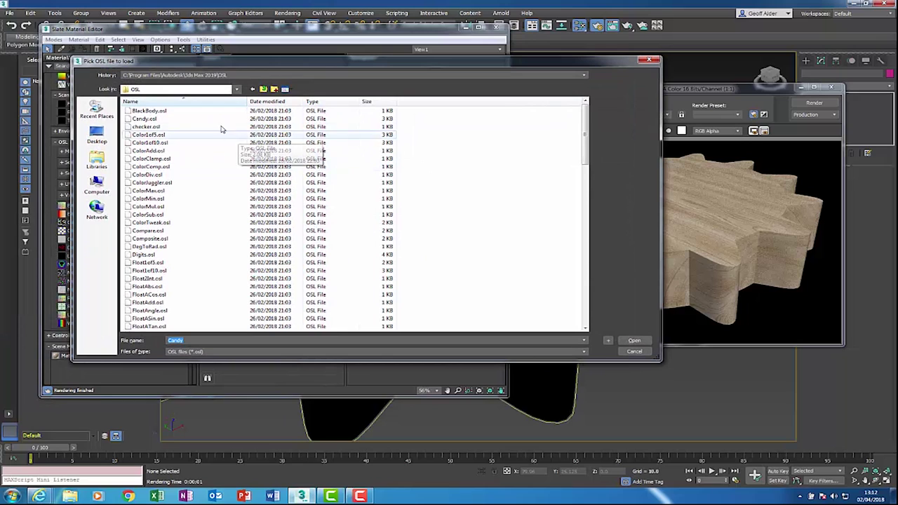
click(238, 89)
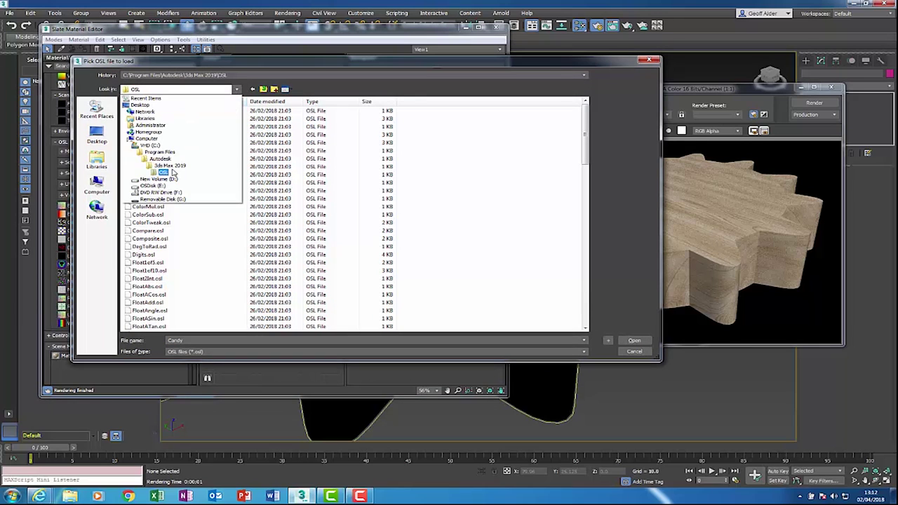
click(168, 172)
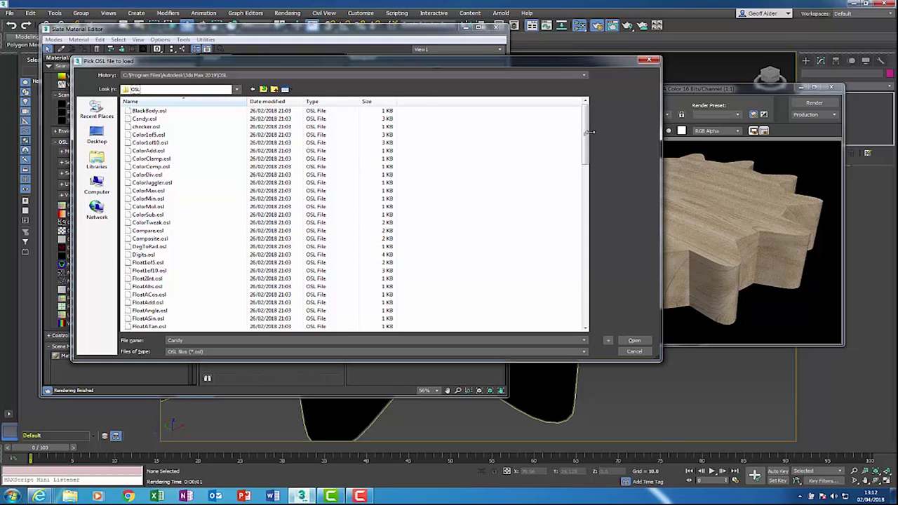
drag(587, 137, 619, 59)
click(649, 60)
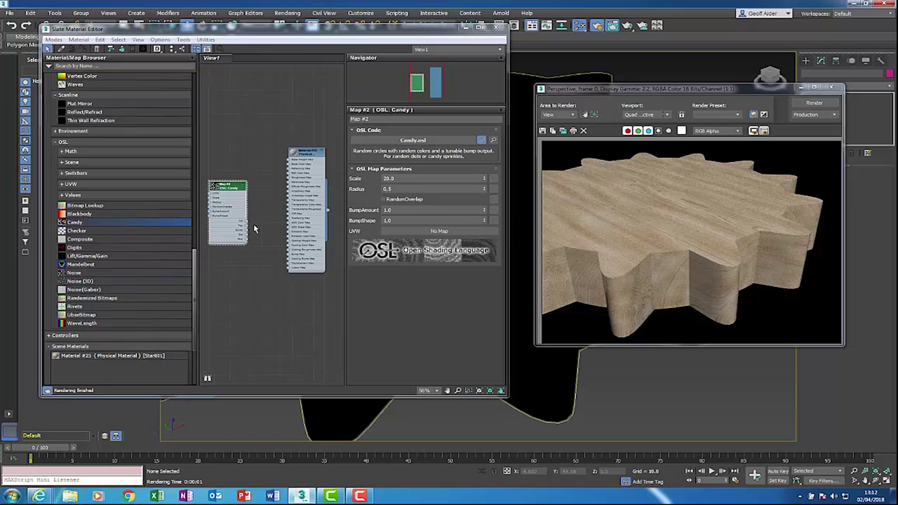
scroll(260, 229, up, 3)
- Wire the Candy map's Col output into Base Color Map and start a render
scroll(260, 230, up, 2)
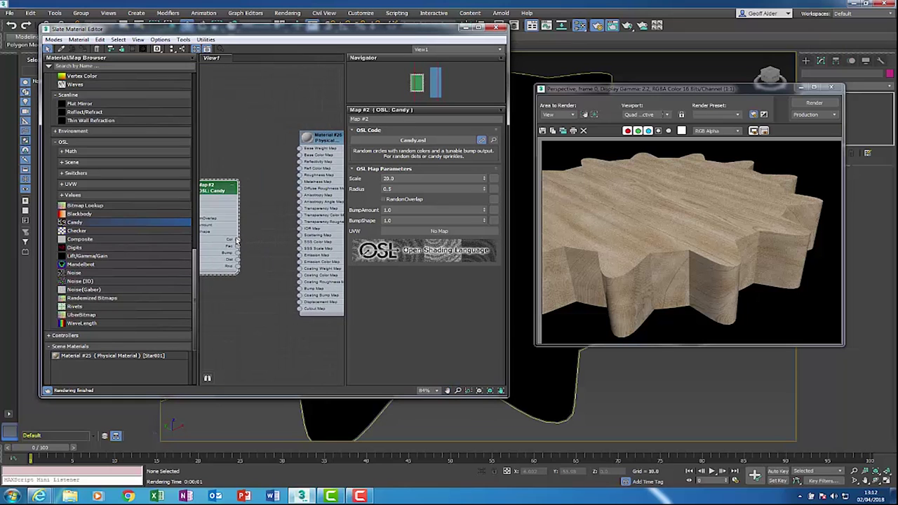
drag(237, 239, 299, 156)
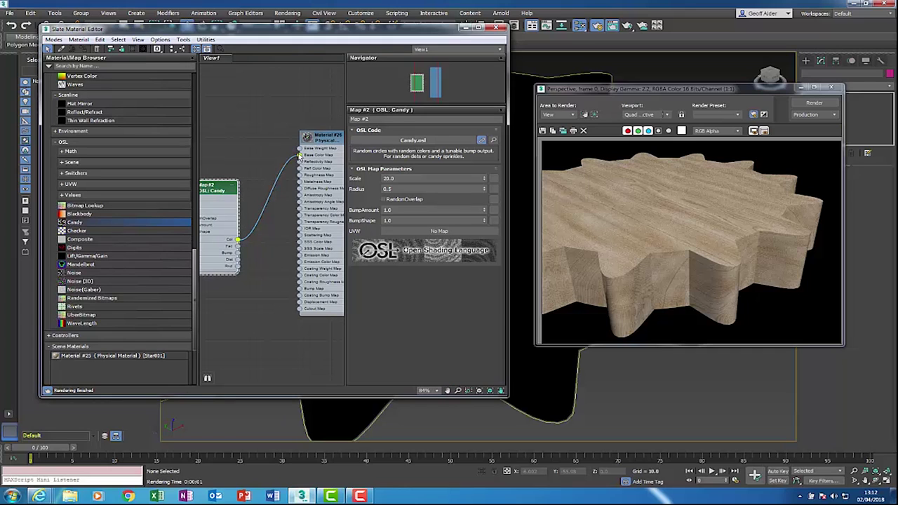
click(816, 104)
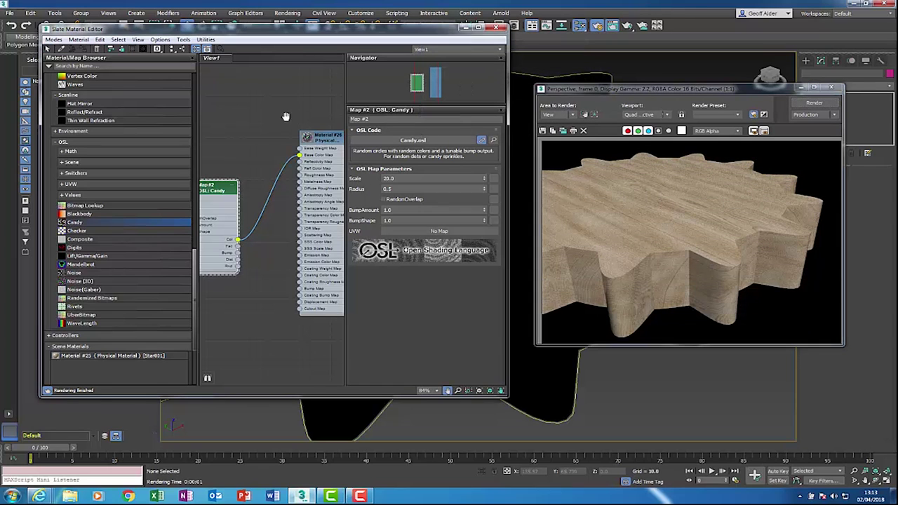
- Assign the new material to the Star001 gear and render the candy dots
middle_drag(292, 119, 190, 109)
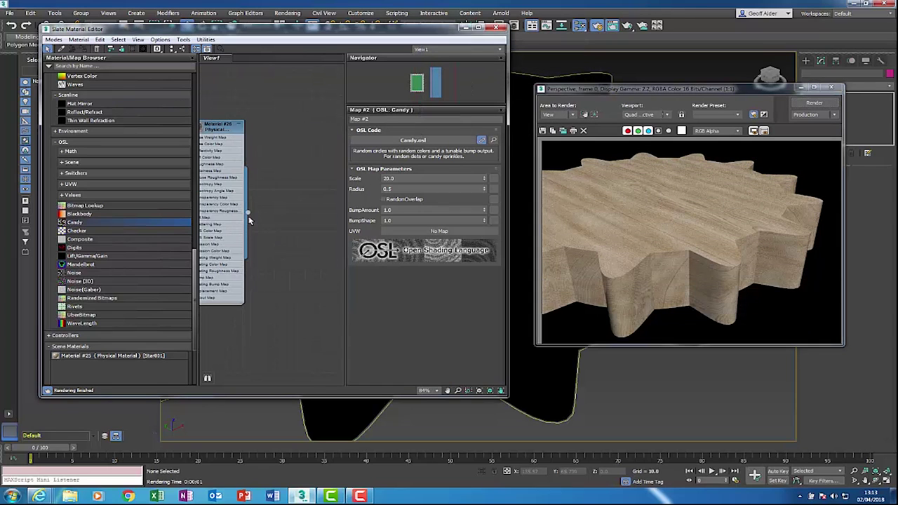
drag(248, 216, 546, 404)
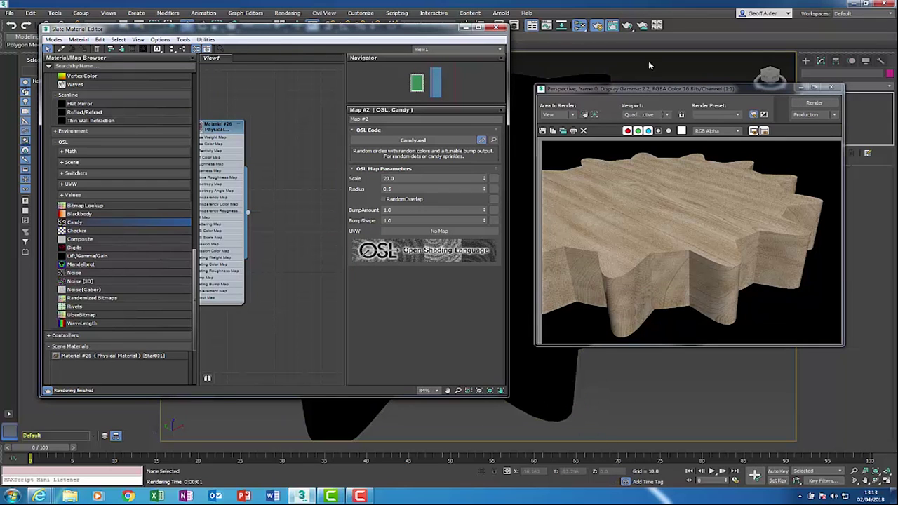
click(813, 102)
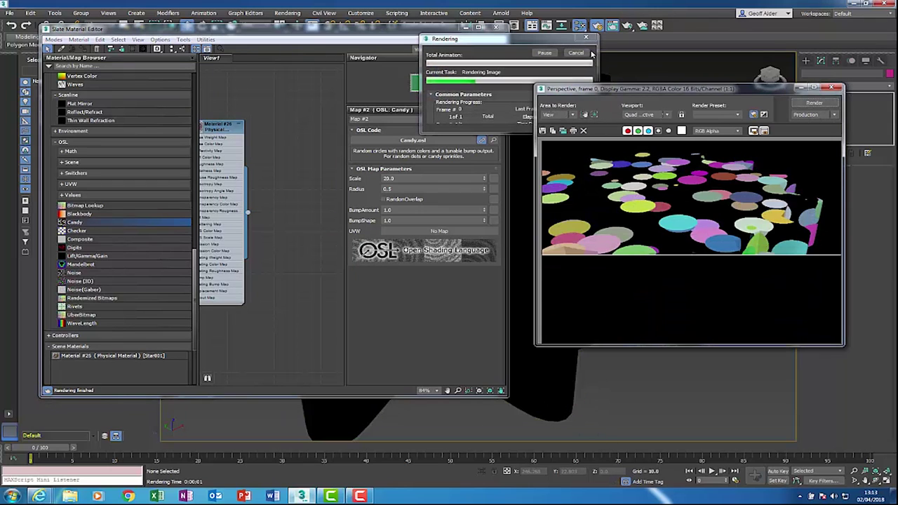
scroll(303, 167, down, 4)
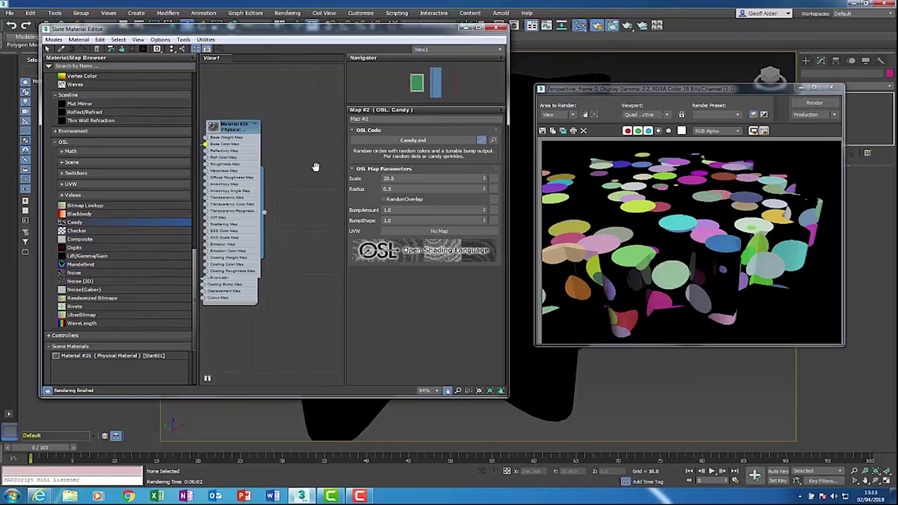
scroll(309, 181, down, 2)
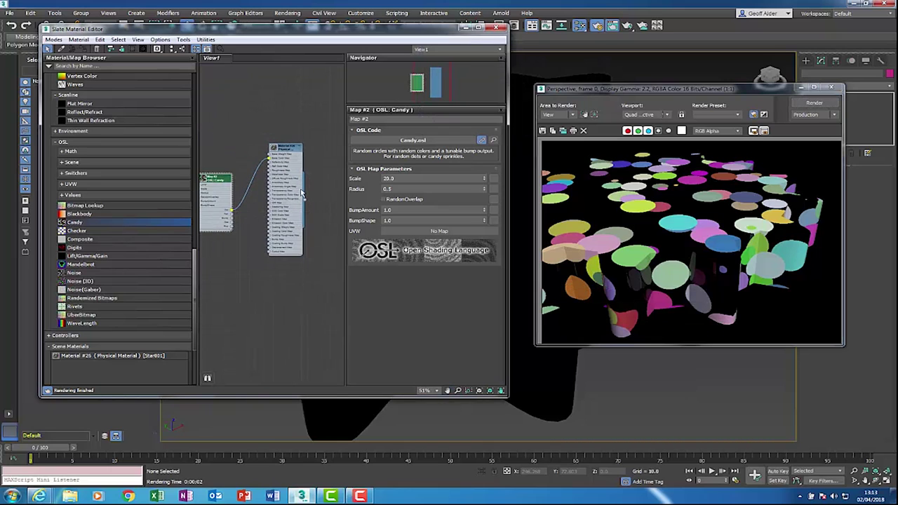
middle_drag(214, 179, 236, 185)
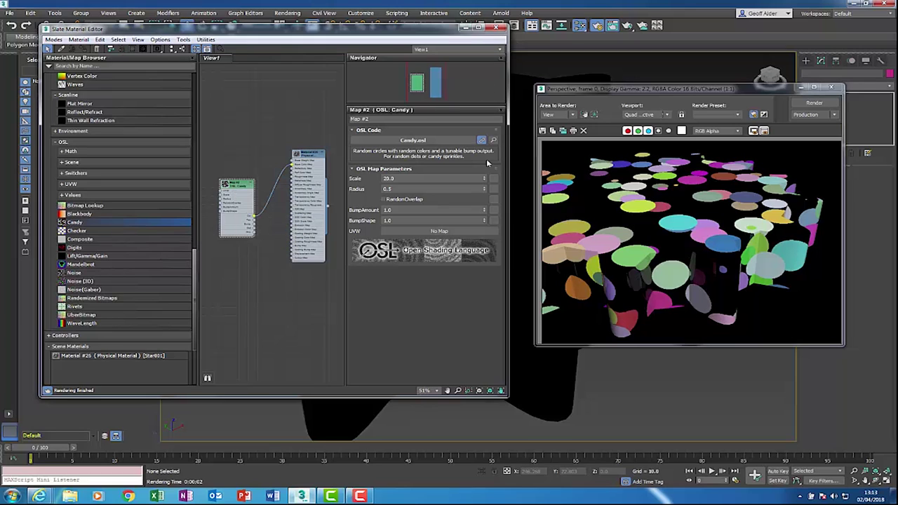
- Raise the Candy Scale to 140.099, shrink Radius to 0.137, re-rendering after each change
drag(484, 180, 838, 68)
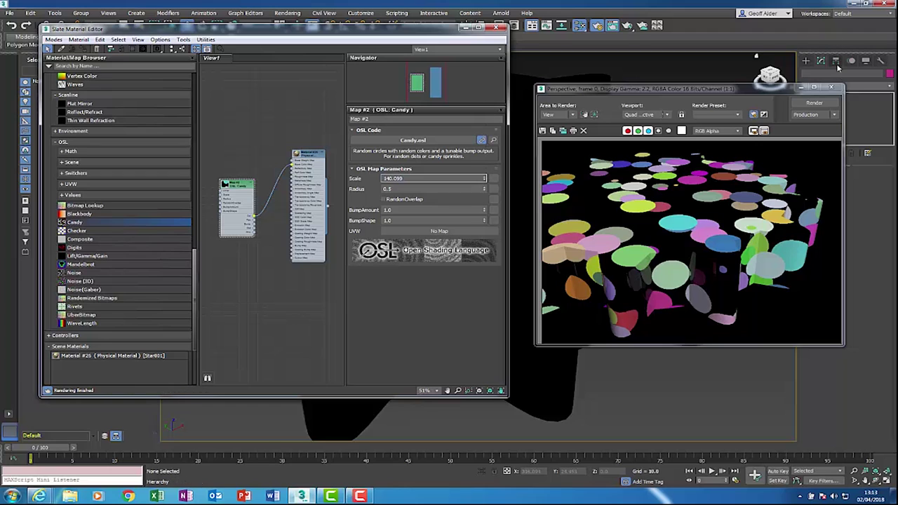
click(824, 104)
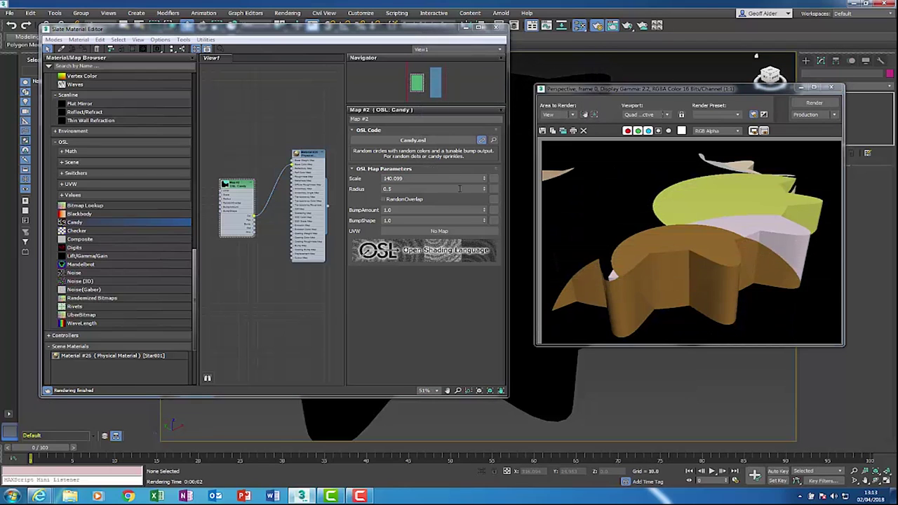
drag(484, 189, 483, 210)
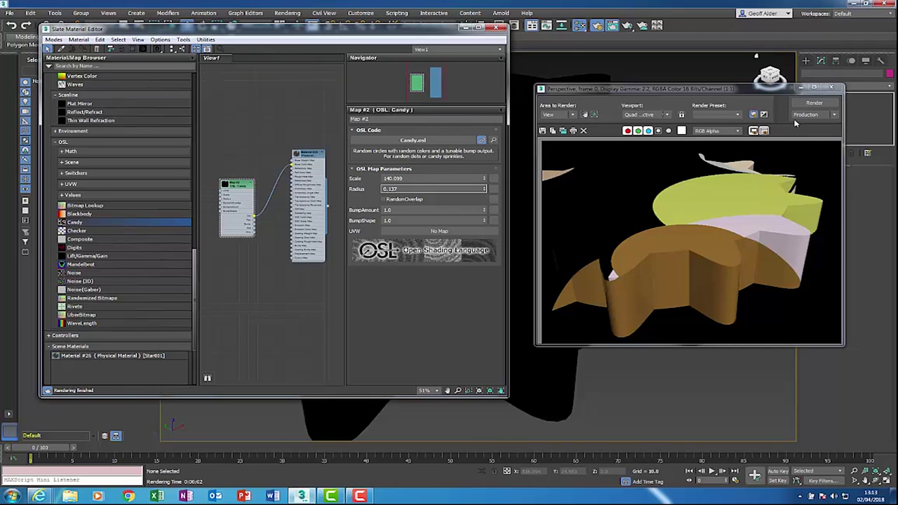
click(809, 105)
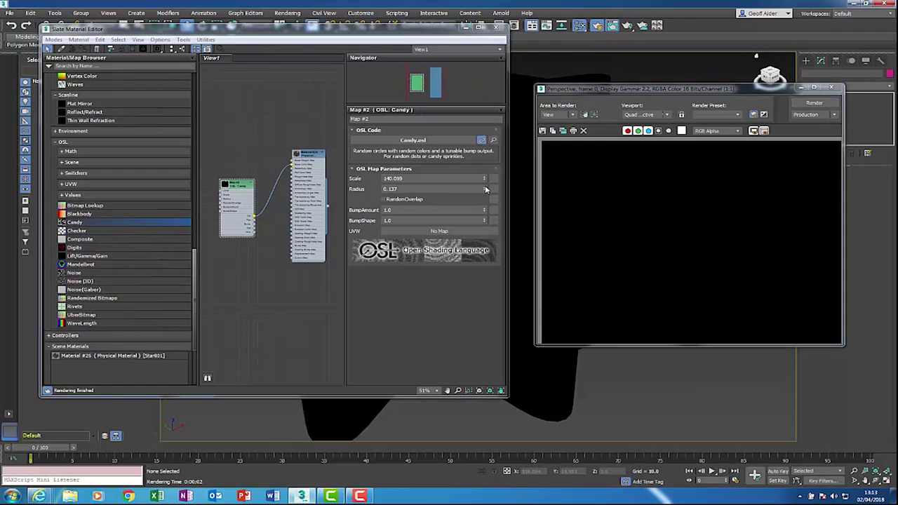
- Enlarge the Candy circle Radius to 0.857 and re-render the gear
drag(487, 190, 488, 171)
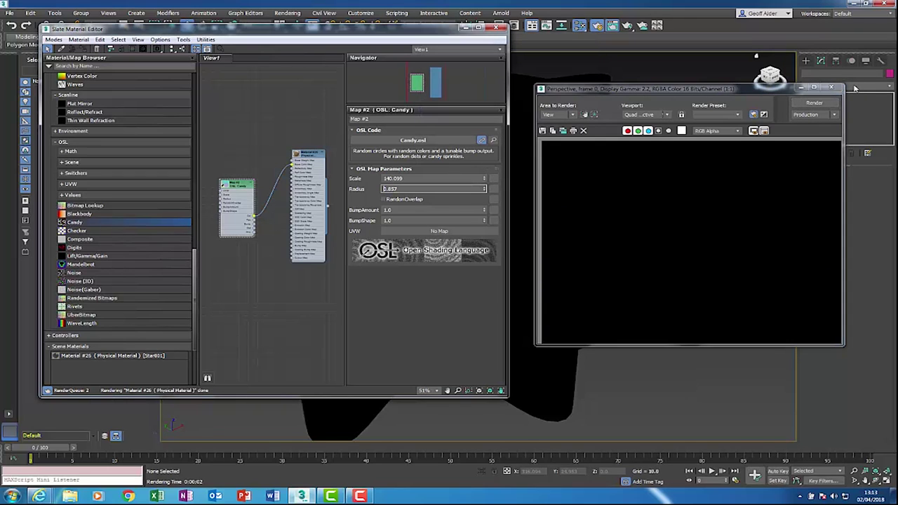
click(815, 103)
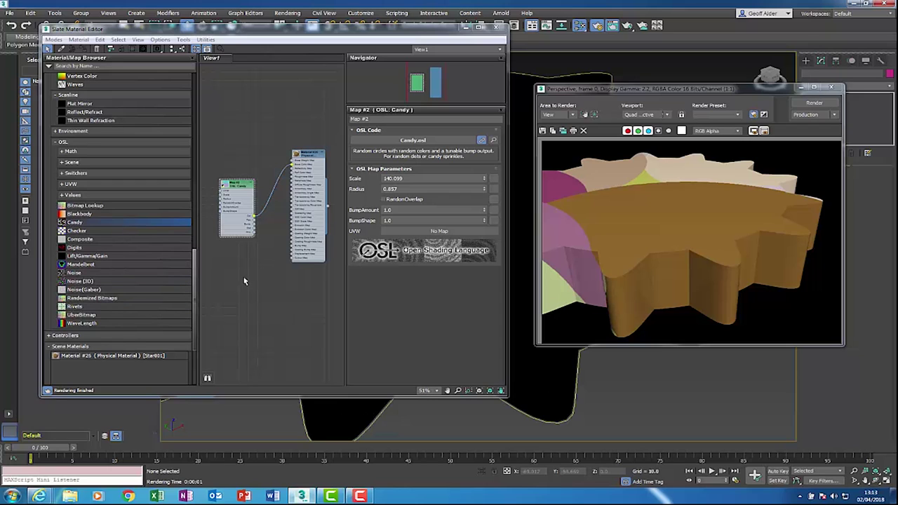
middle_drag(244, 279, 240, 291)
scroll(236, 286, down, 1)
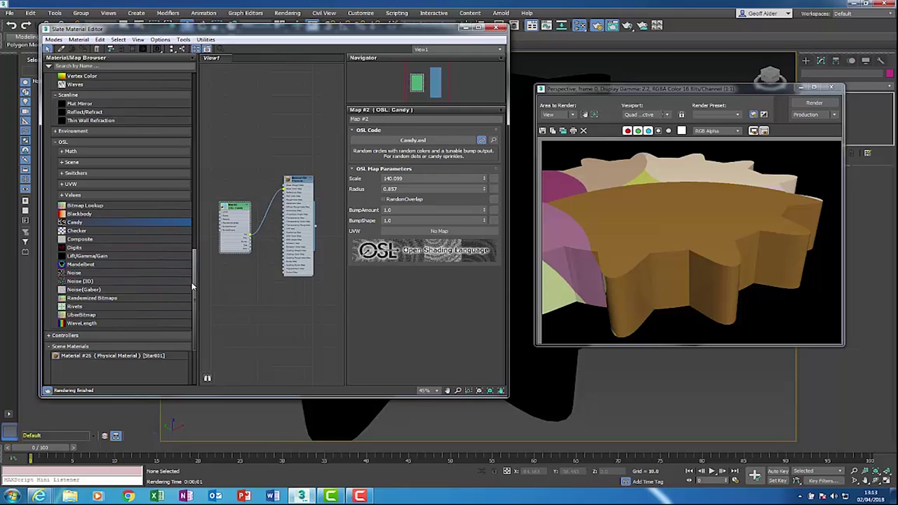
scroll(194, 293, down, 3)
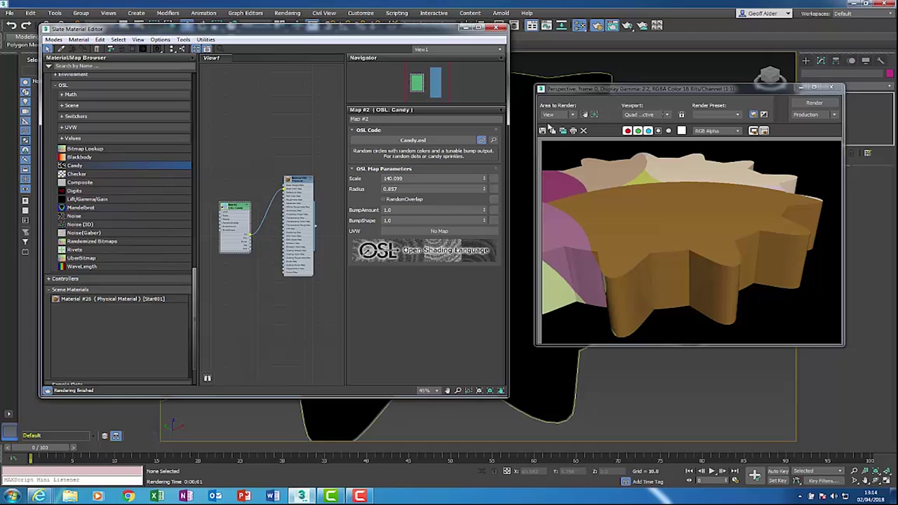
- Close the material editor and render window, then reset the scene without saving
click(497, 28)
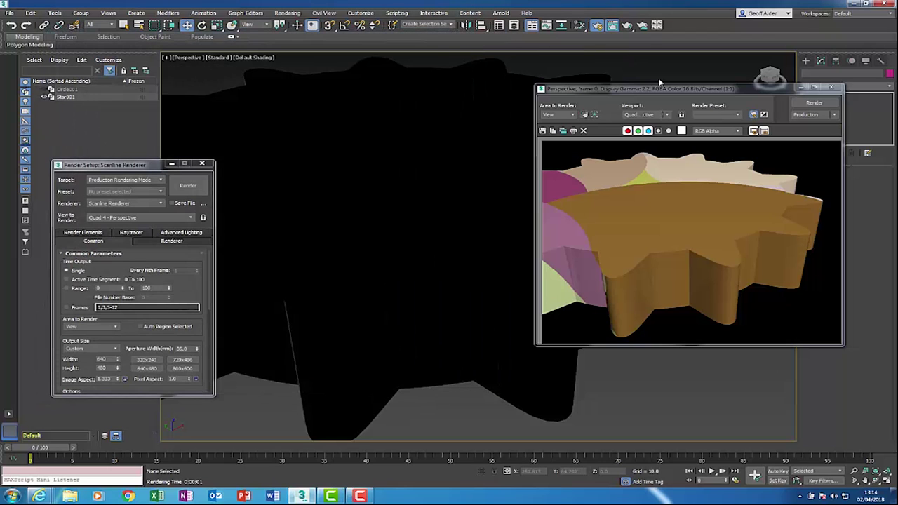
click(832, 89)
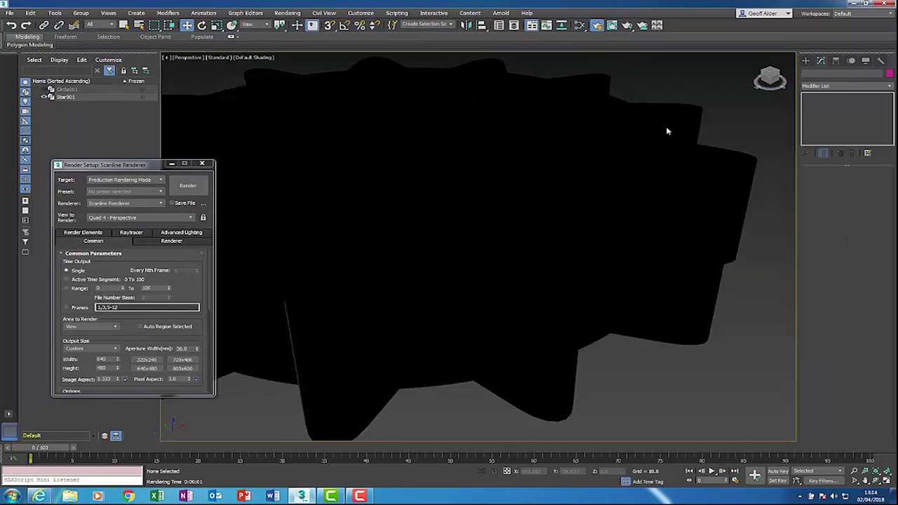
click(10, 13)
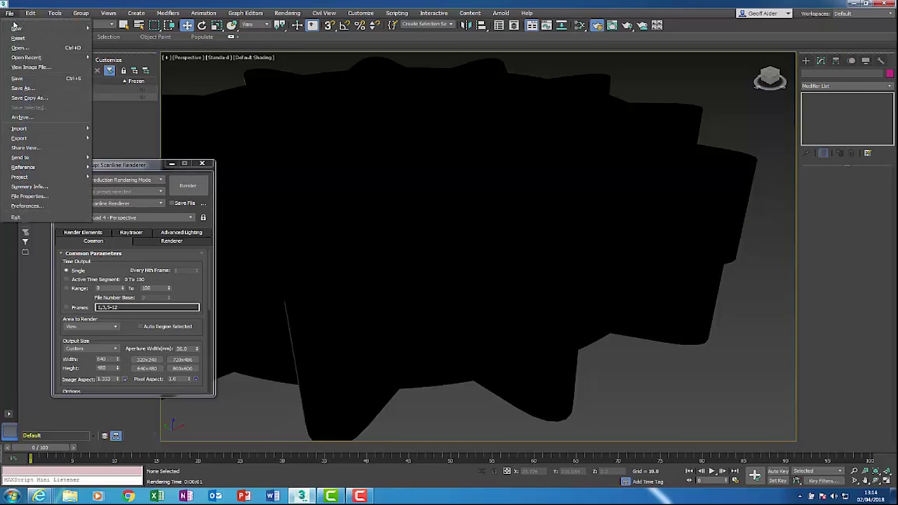
click(19, 38)
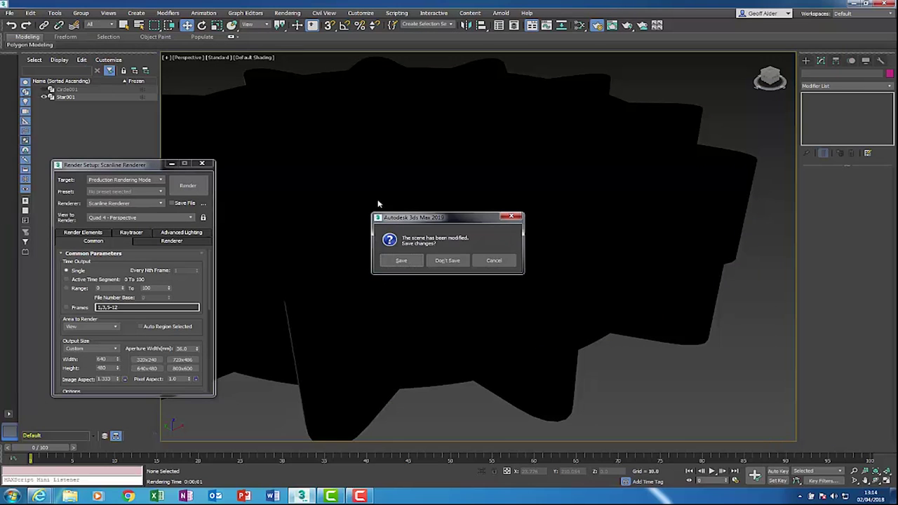
click(447, 261)
click(423, 261)
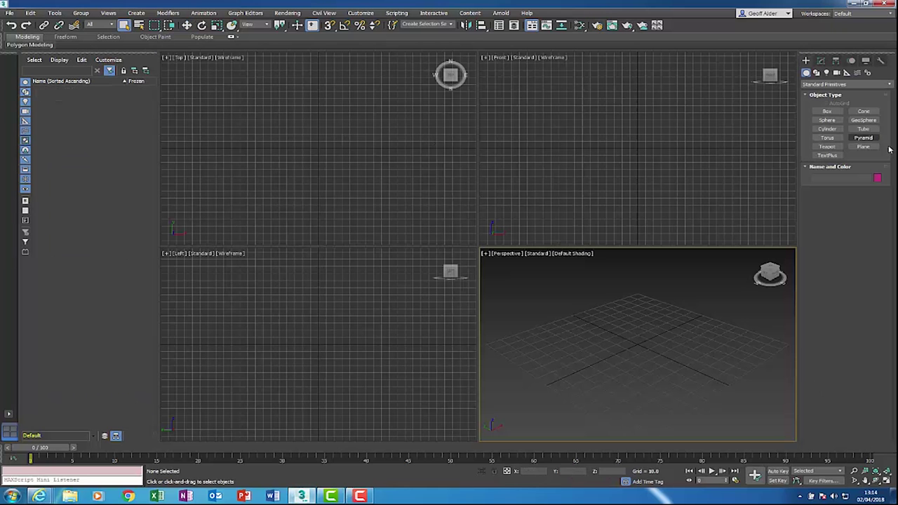
- Create Teapot001 (radius 43.617) in the Perspective view and open the Slate Material Editor
click(827, 146)
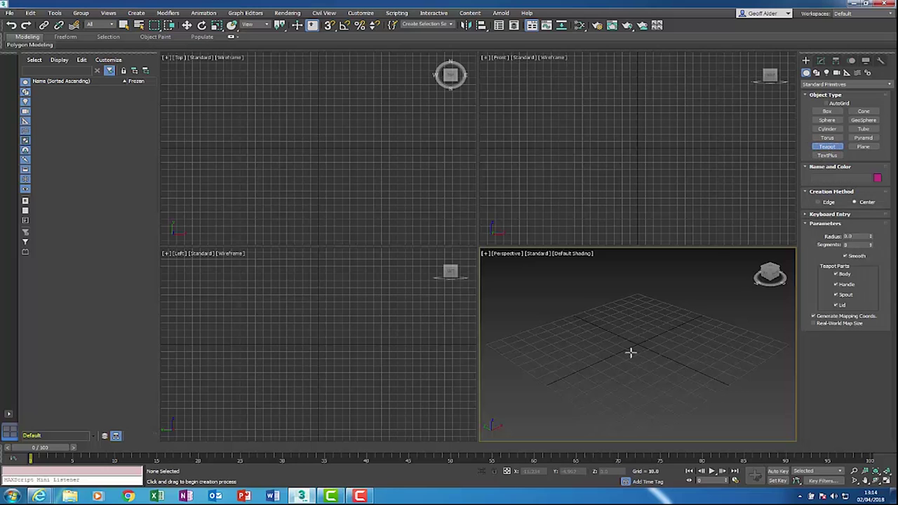
drag(631, 353, 666, 387)
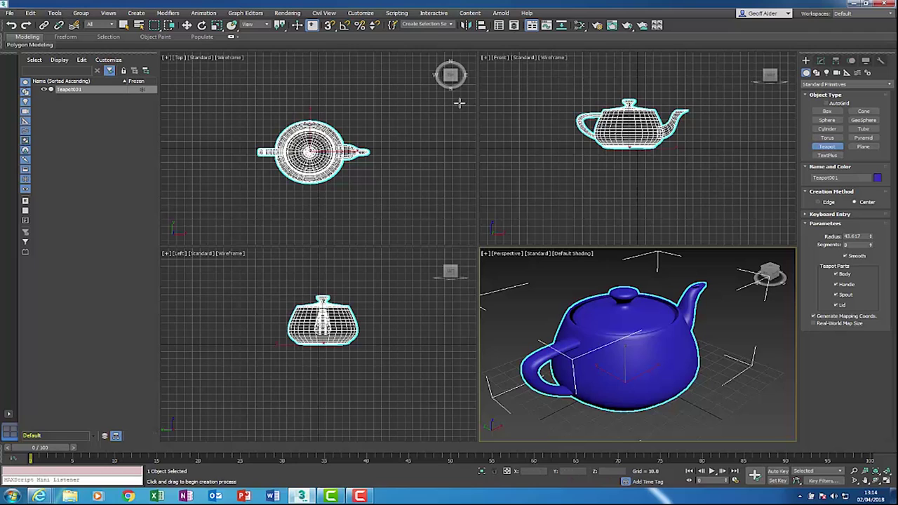
click(577, 26)
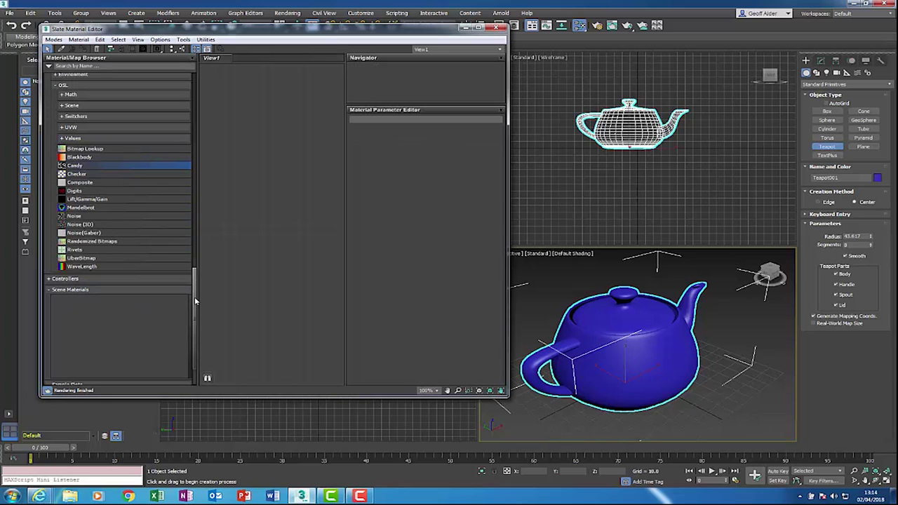
- Add a Physical Material node (Material #25) and assign it to the teapot
scroll(199, 242, up, 5)
drag(199, 227, 201, 134)
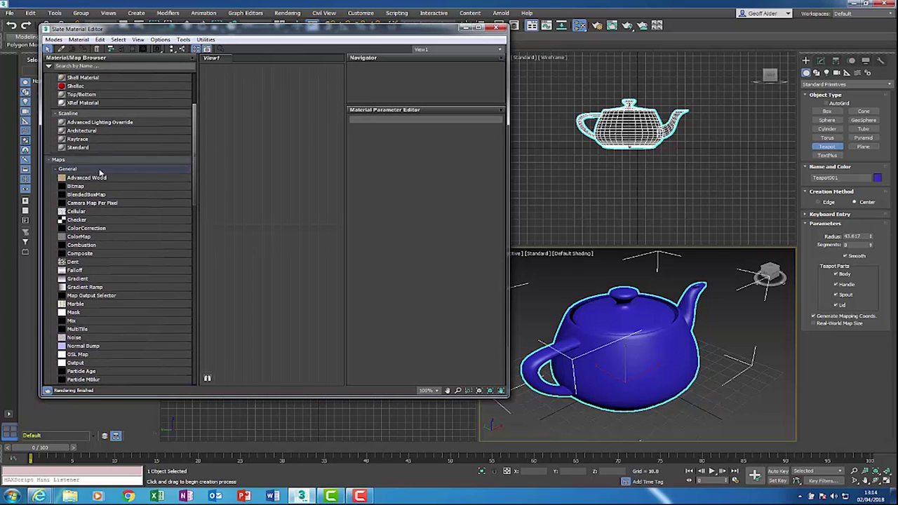
scroll(197, 172, up, 1)
scroll(193, 166, up, 5)
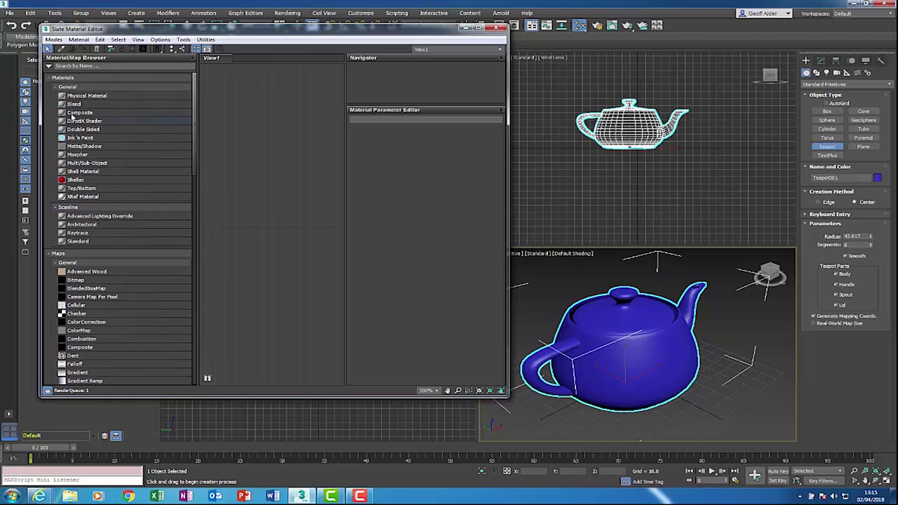
drag(92, 98, 259, 169)
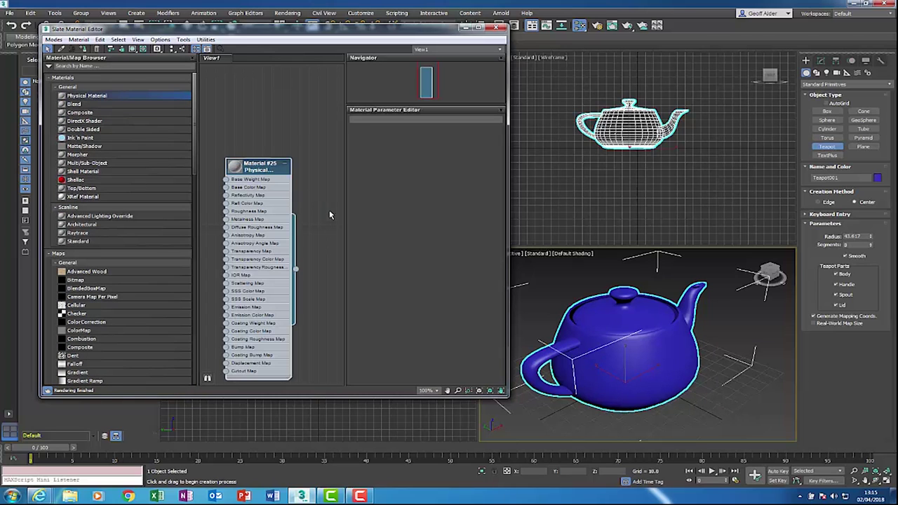
drag(295, 272, 583, 395)
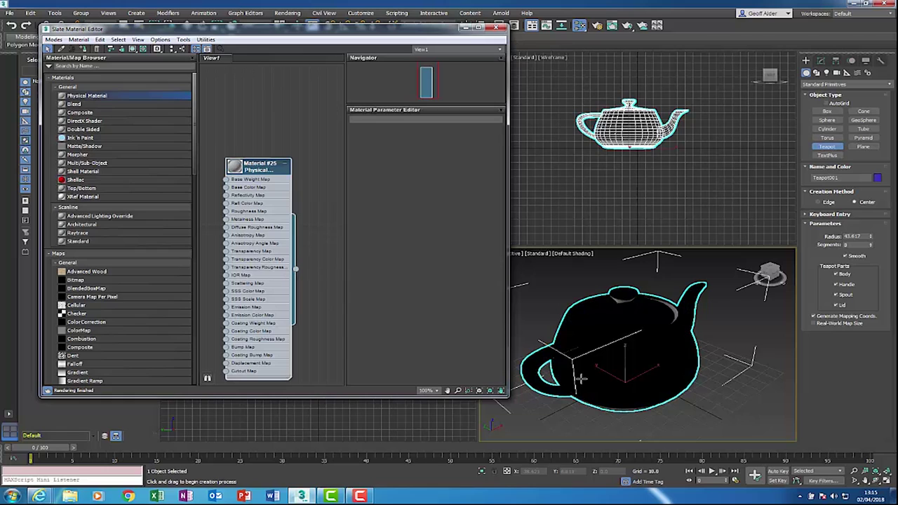
- Set Material #25's base colour to a saturated light cyan
double_click(267, 171)
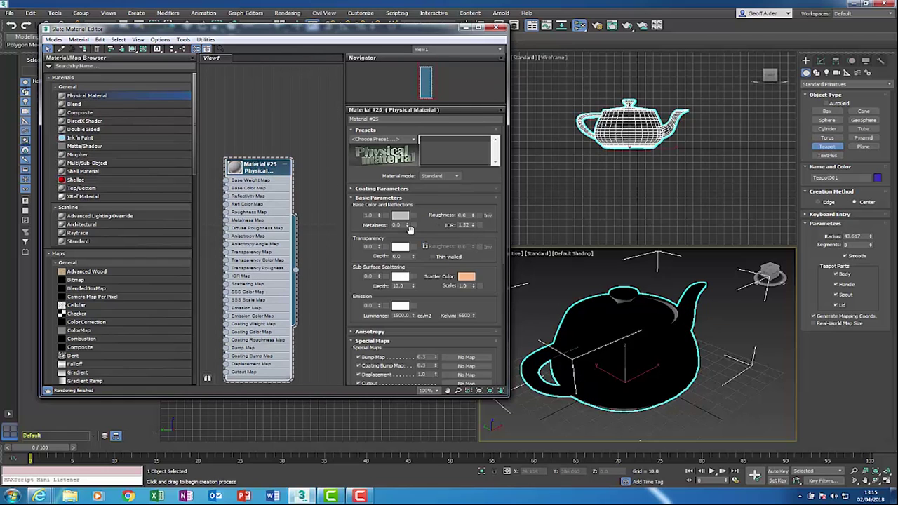
click(400, 216)
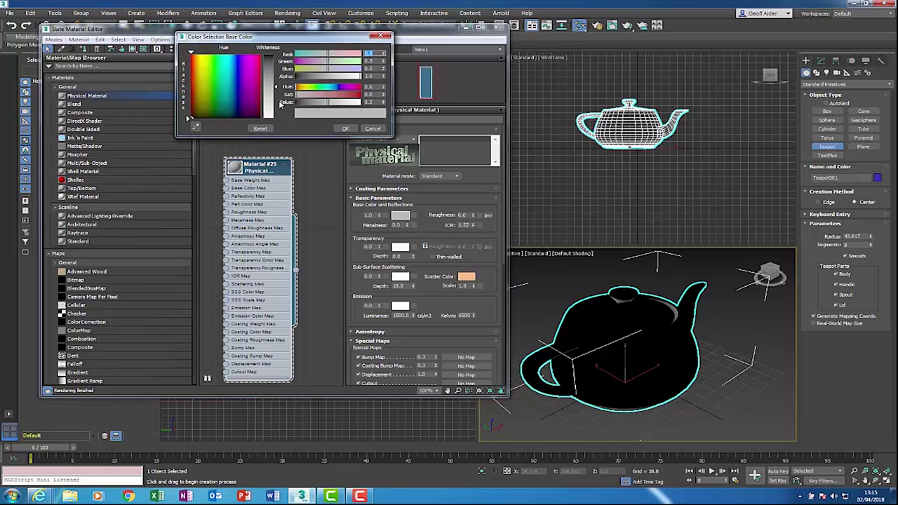
drag(203, 77, 227, 69)
click(268, 70)
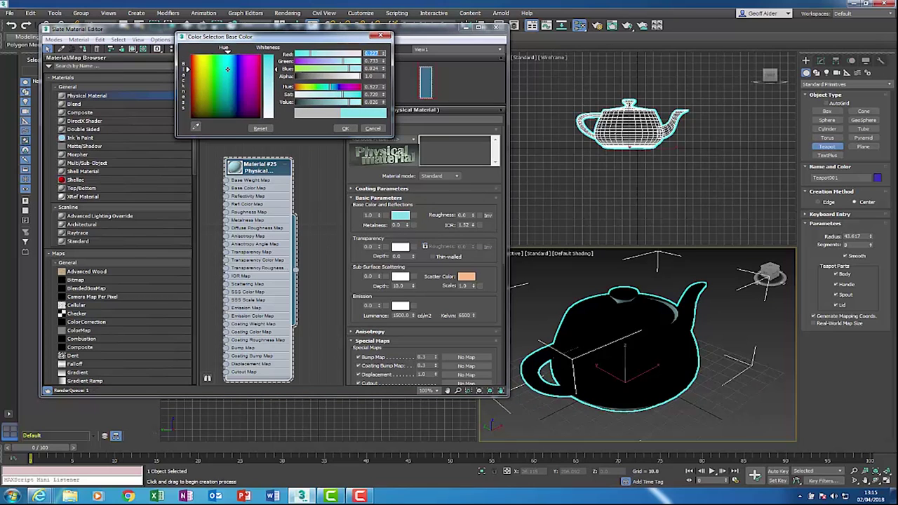
click(346, 129)
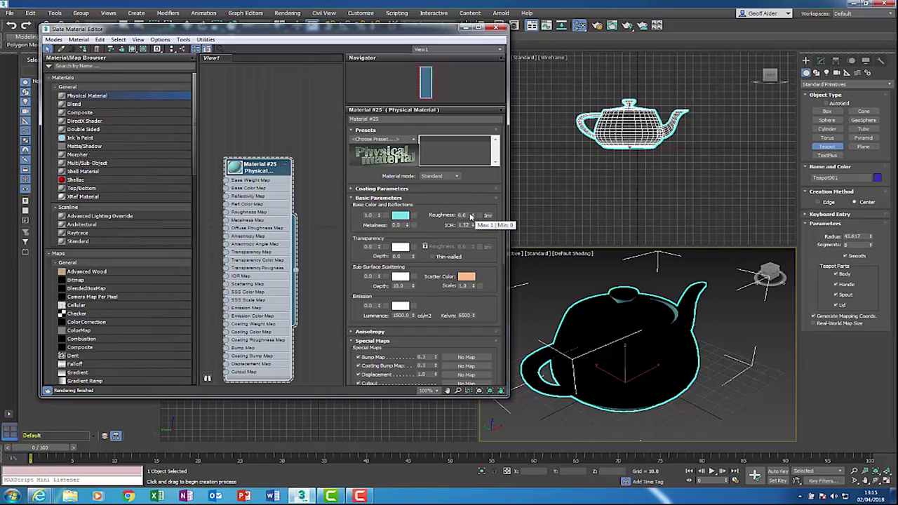
- Render the cyan teapot from Render Setup
click(597, 26)
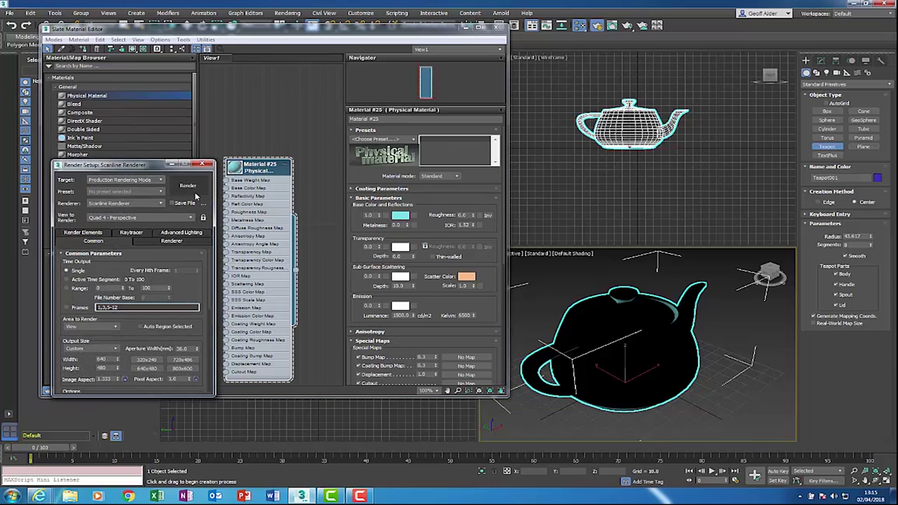
click(187, 186)
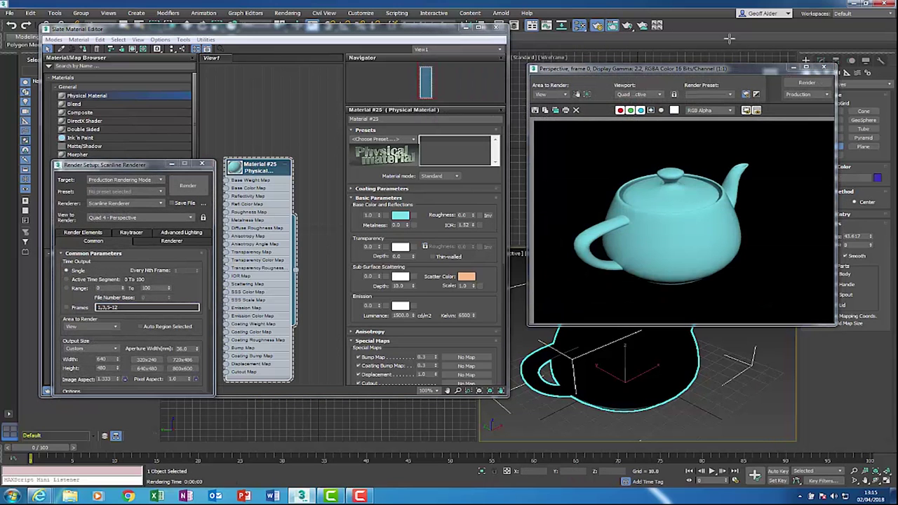
drag(734, 73, 744, 80)
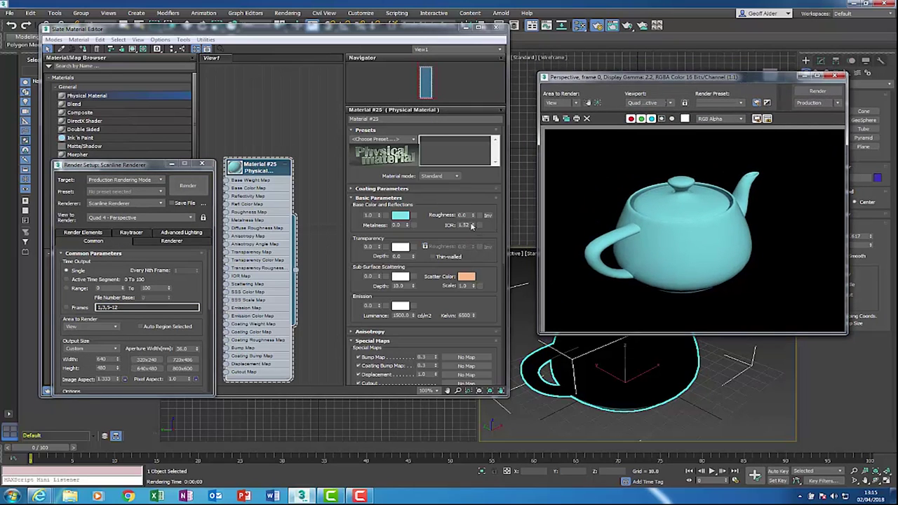
- Increase the material's Roughness, re-render, then minimize the material editor and close Render Setup
drag(474, 216, 467, 235)
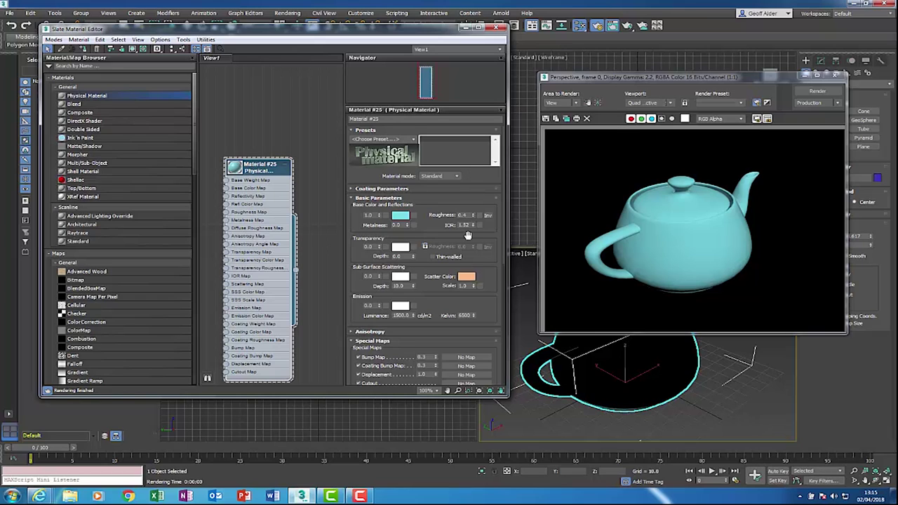
click(815, 92)
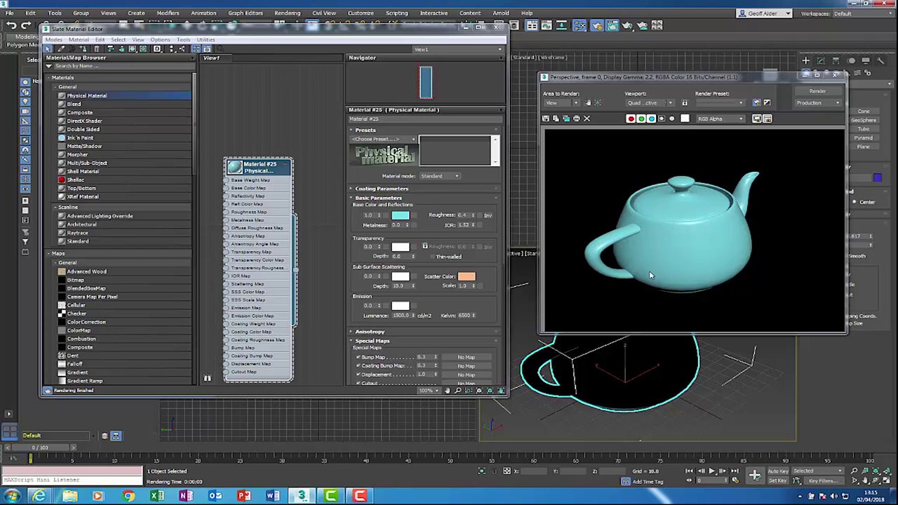
drag(758, 83, 747, 85)
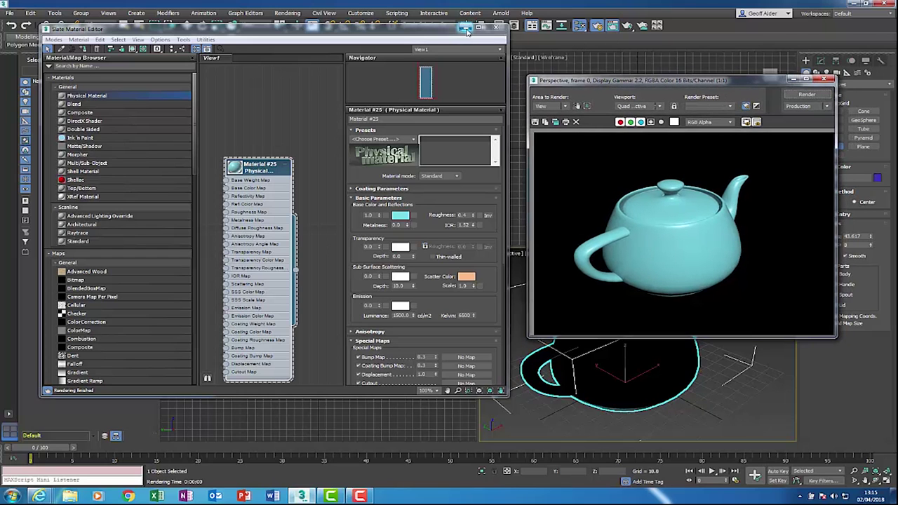
click(465, 27)
drag(635, 83, 371, 87)
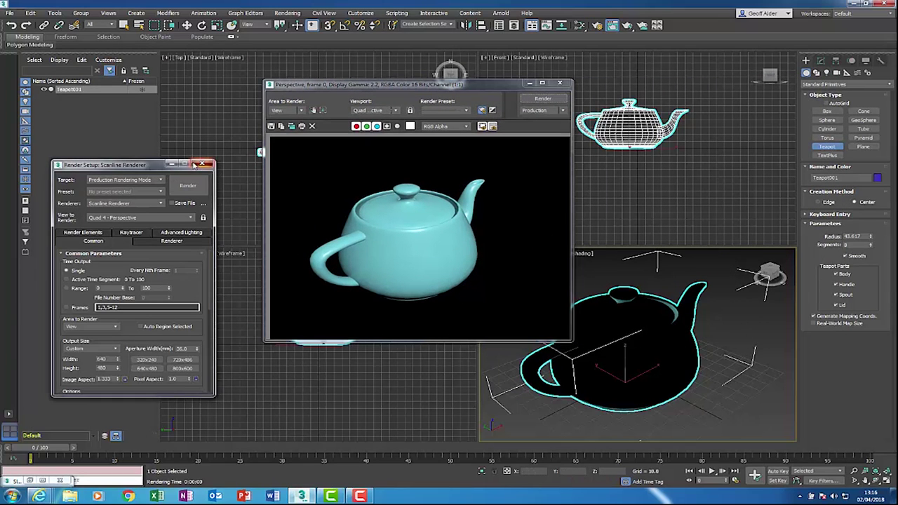
click(200, 166)
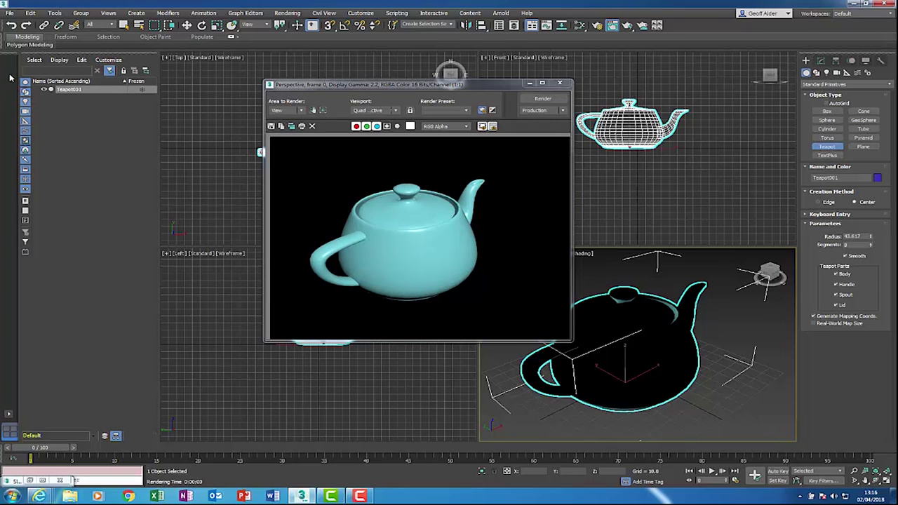
- Share the scene online via File > Share View under the name Teapot_Blue
click(9, 14)
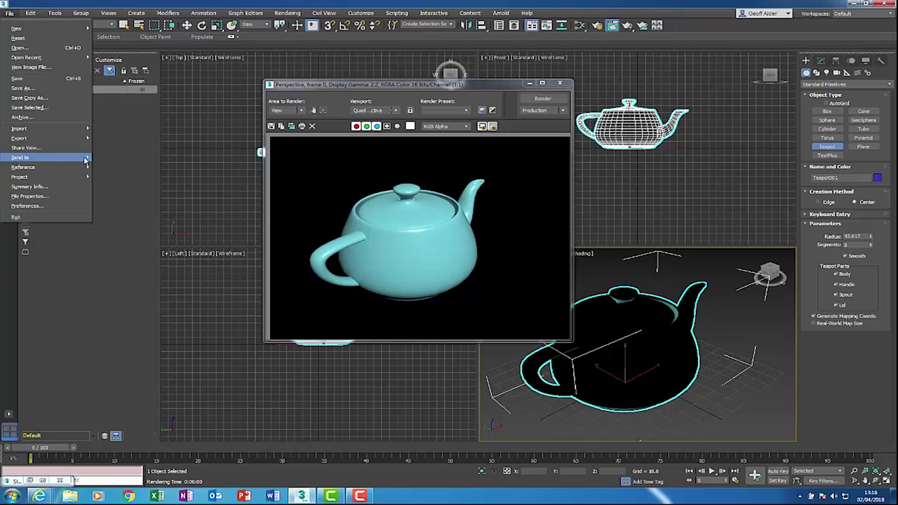
mouse_move(20, 13)
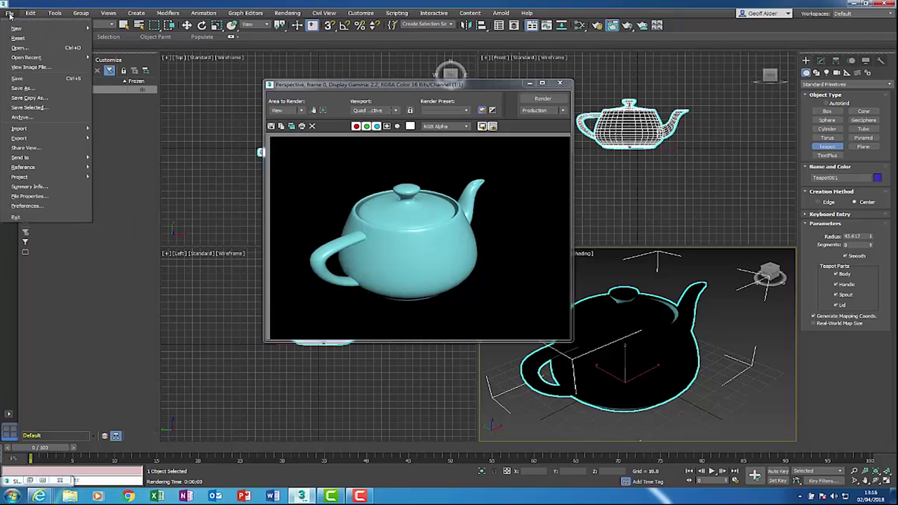
mouse_move(30, 156)
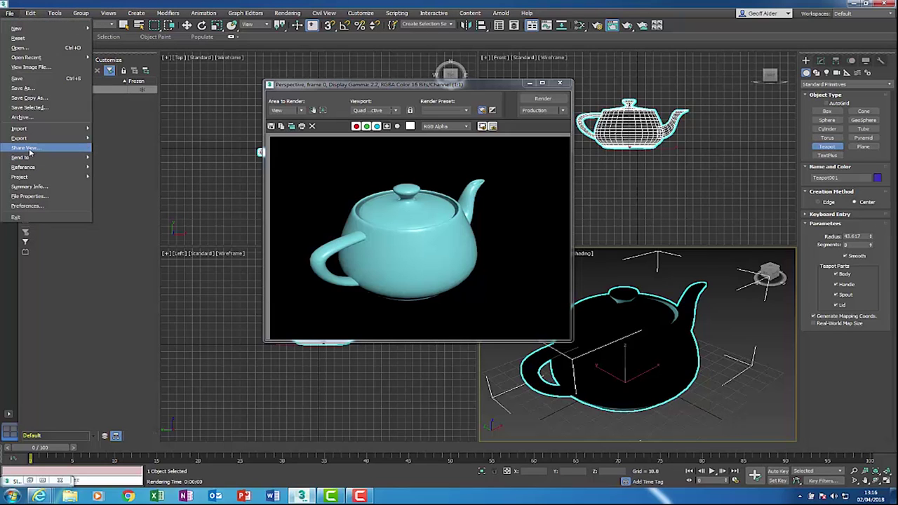
click(28, 149)
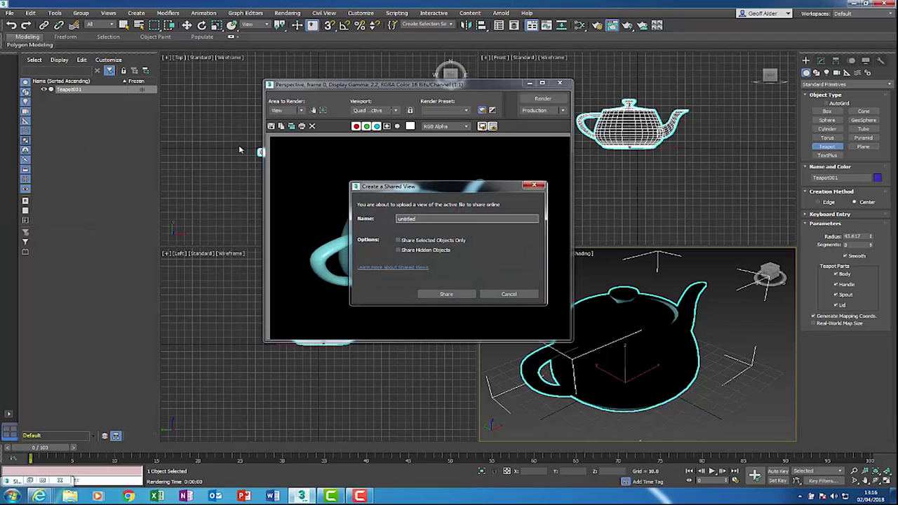
drag(463, 188, 330, 210)
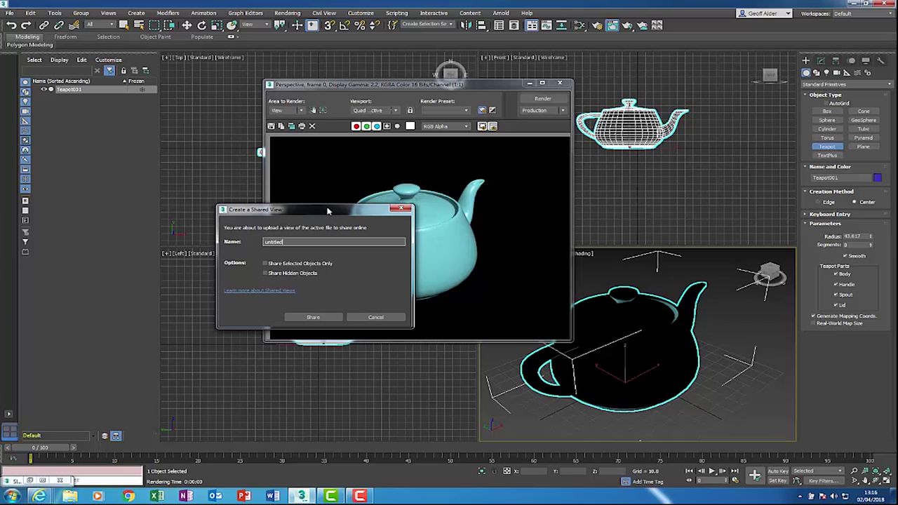
double_click(304, 241)
text(T)
text(Blue)
click(313, 318)
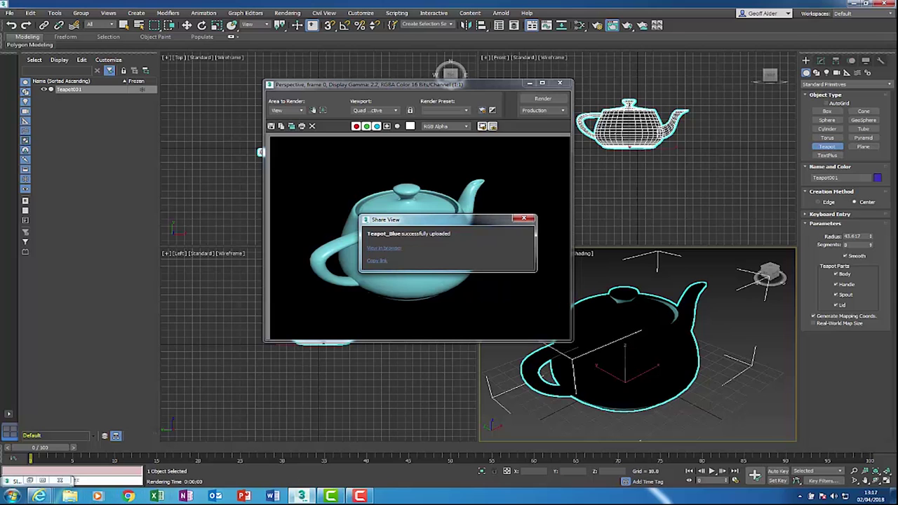
mouse_move(40, 496)
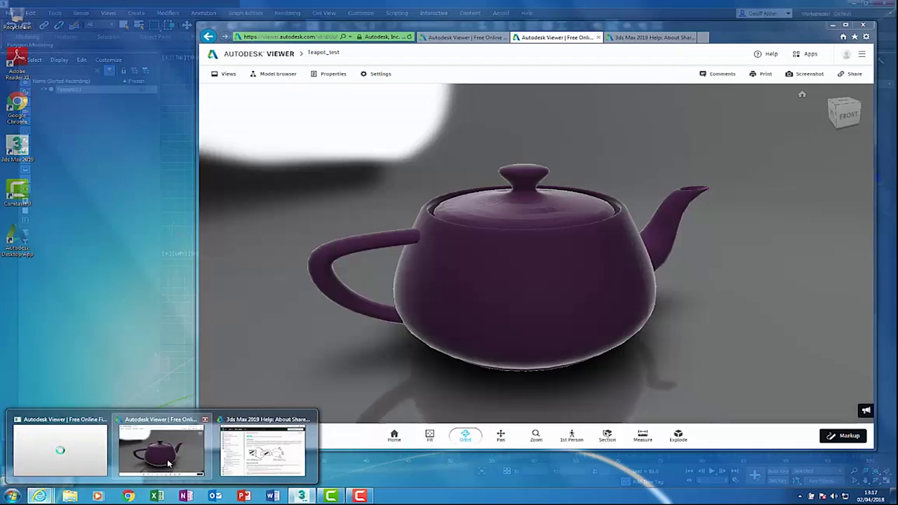
- Open Teapot_Blue in Autodesk Viewer and orbit it to see several sides
click(165, 454)
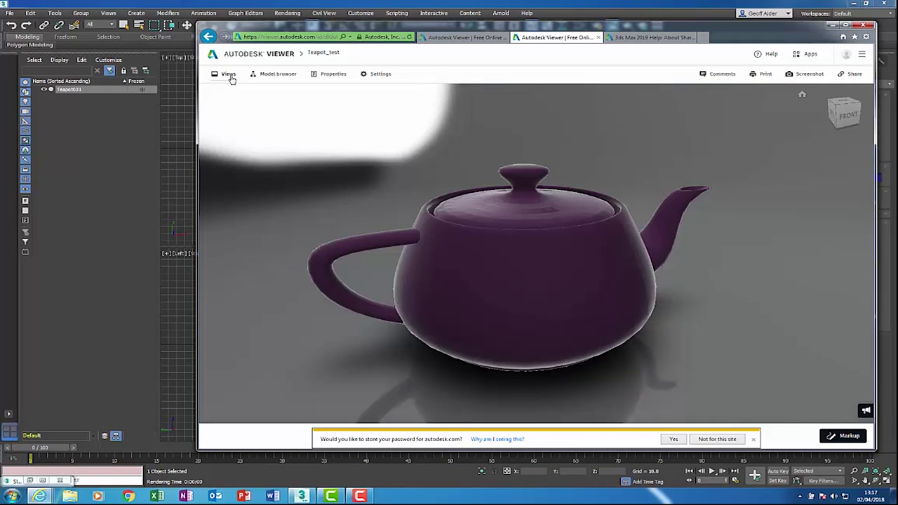
click(249, 58)
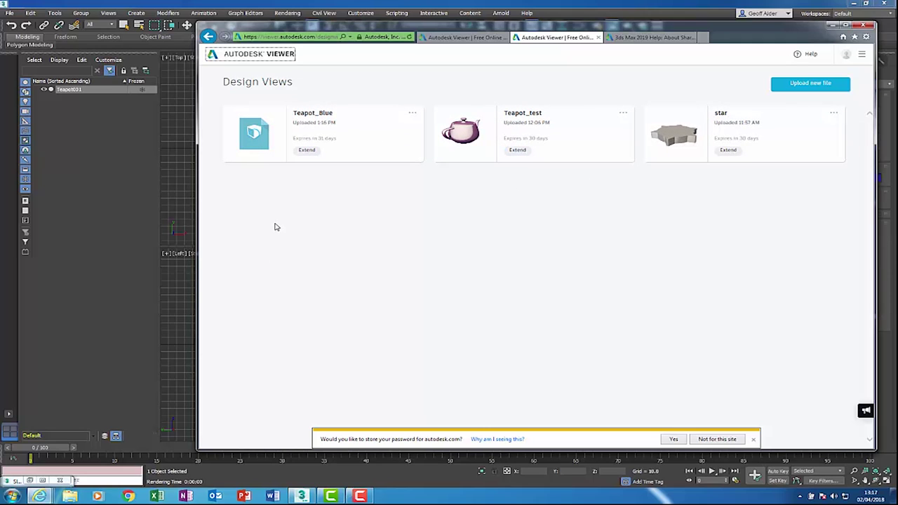
click(346, 138)
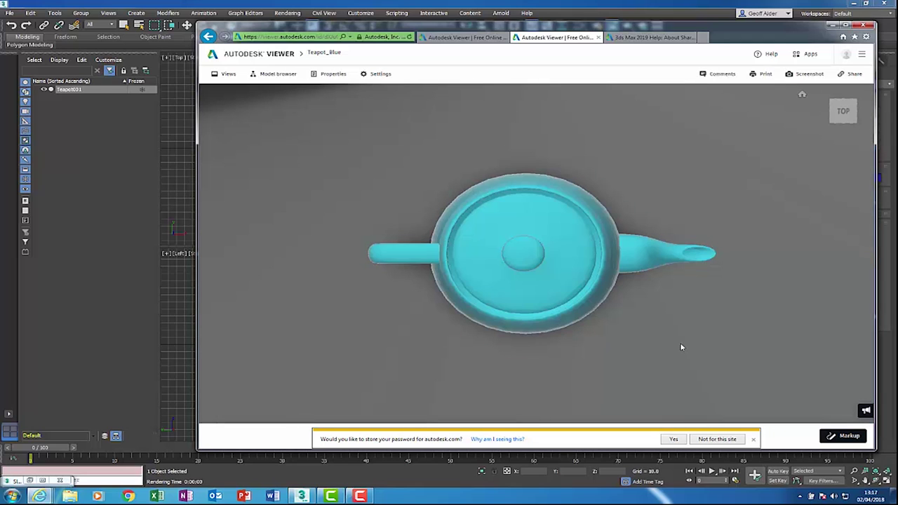
drag(557, 291, 819, 269)
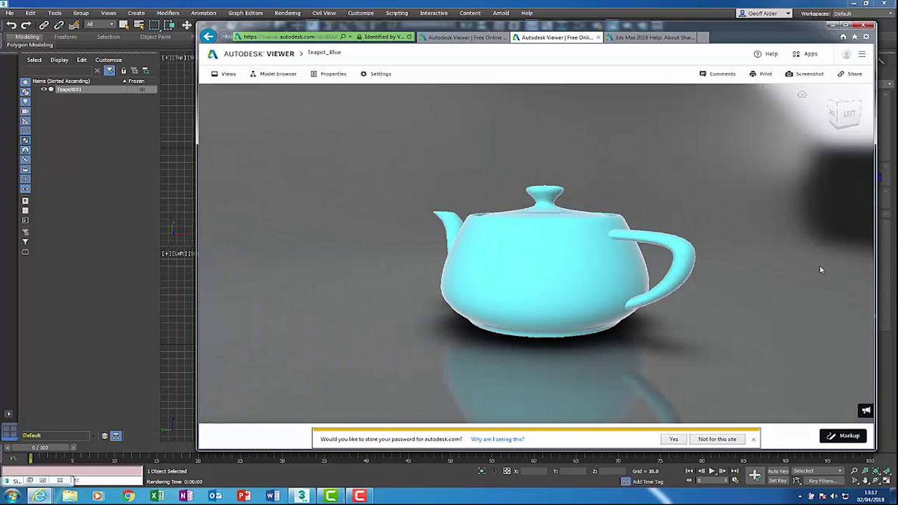
drag(606, 291, 684, 286)
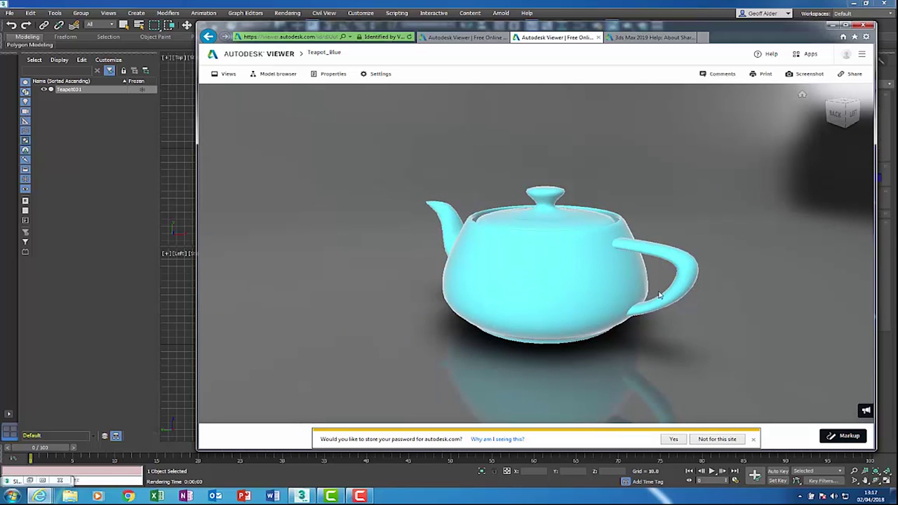
drag(615, 291, 325, 304)
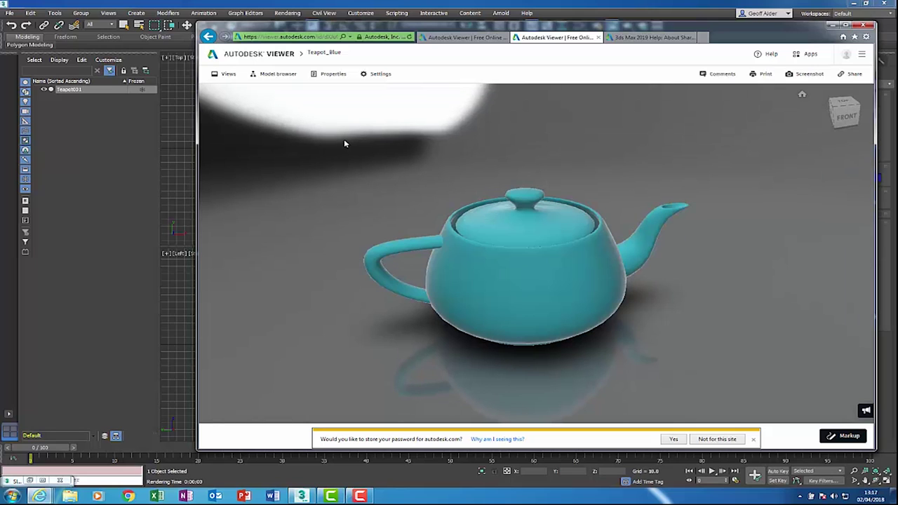
- View the Teapot_test and star designs, then close all browser tabs
click(237, 54)
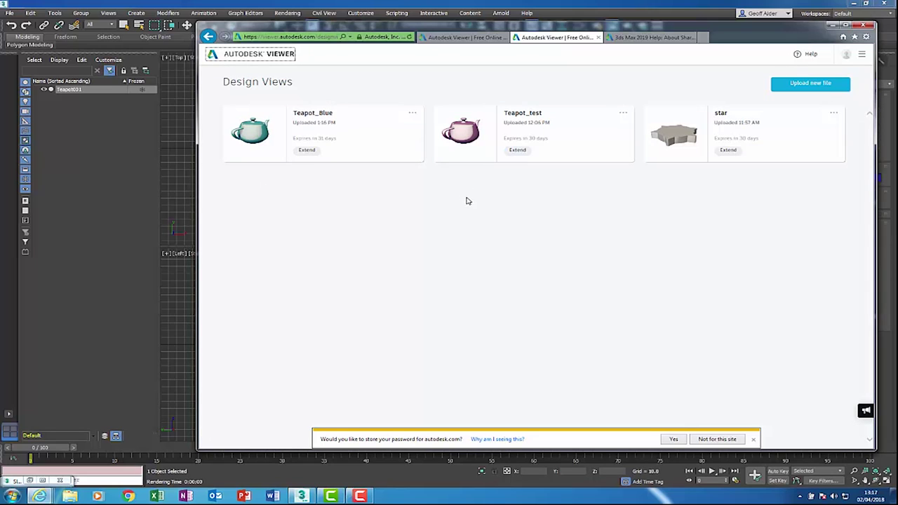
click(523, 132)
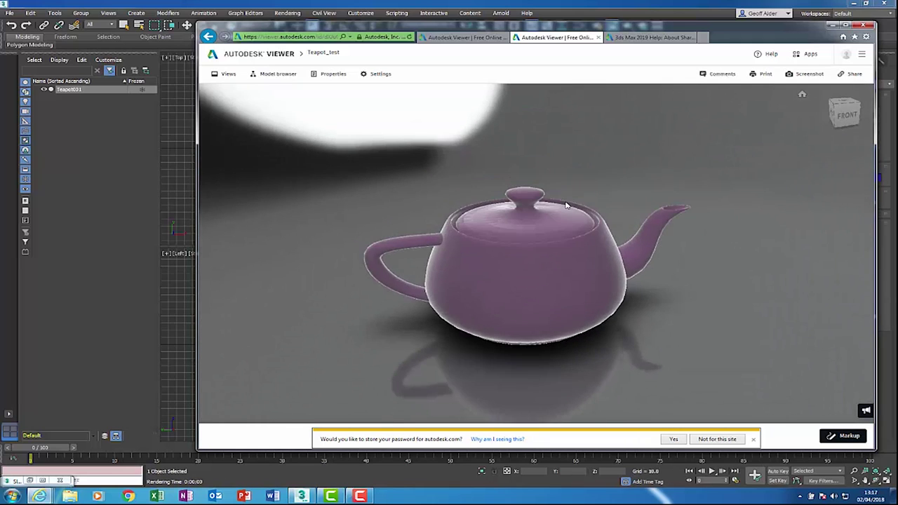
click(261, 56)
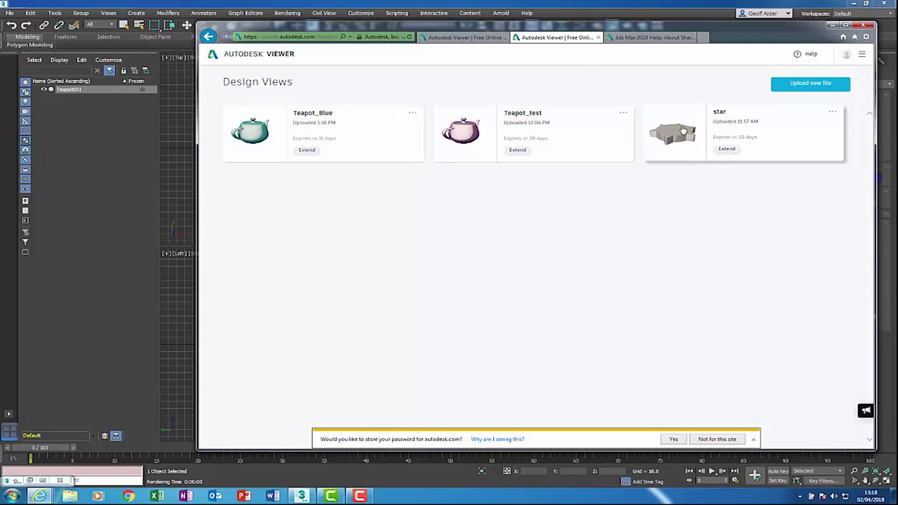
click(682, 131)
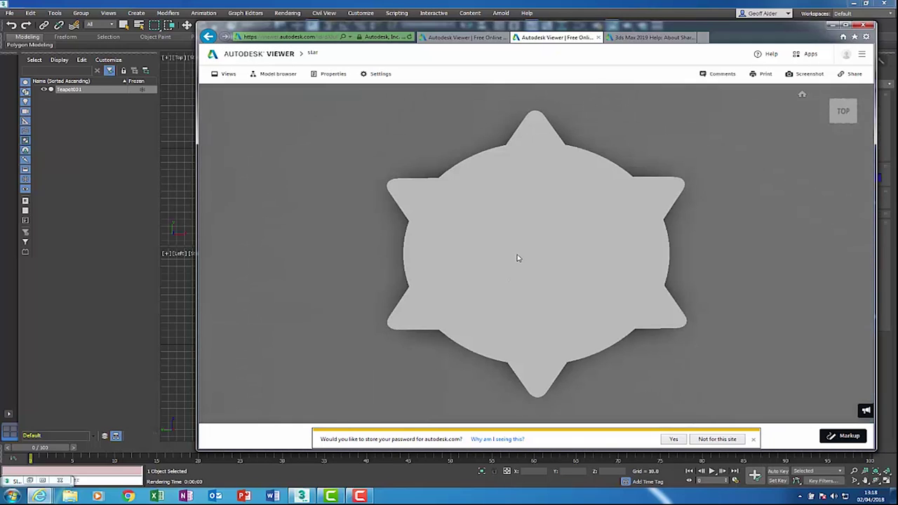
drag(517, 258, 474, 238)
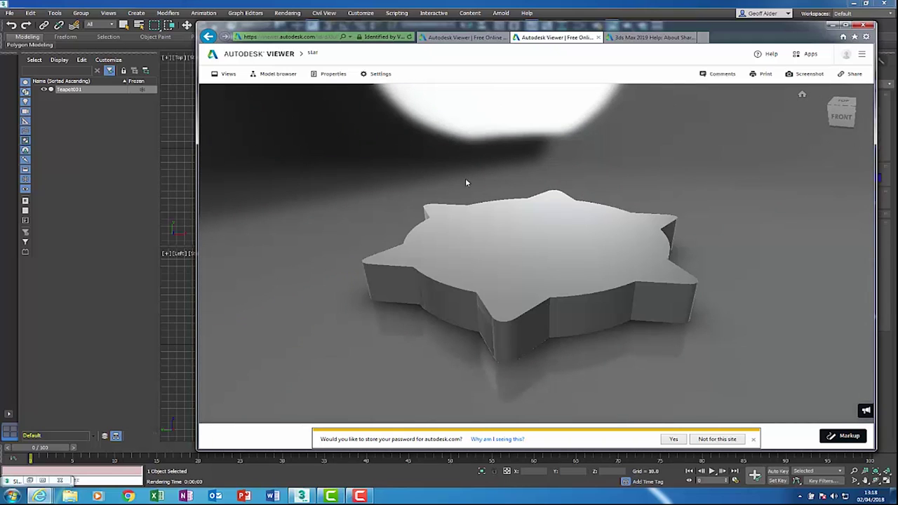
click(865, 26)
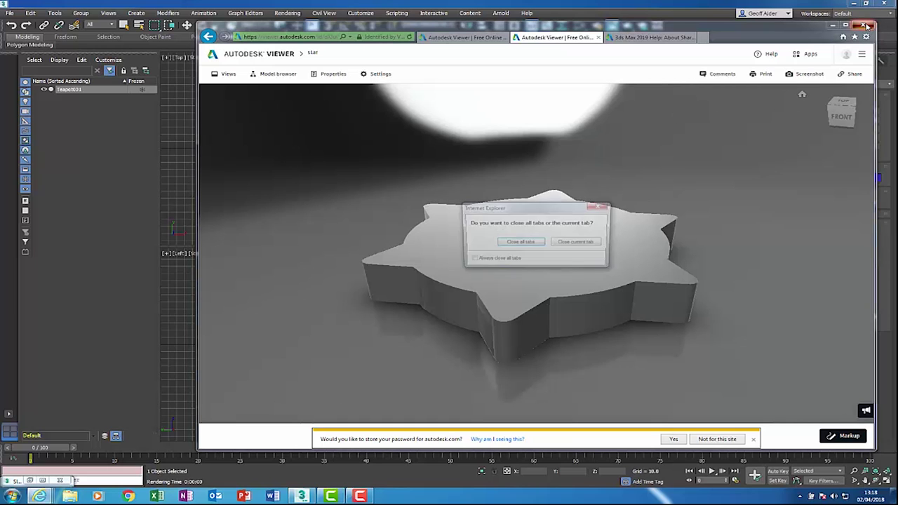
click(602, 207)
- Dismiss the Share View confirmation and back out of the File > Project menu
click(833, 25)
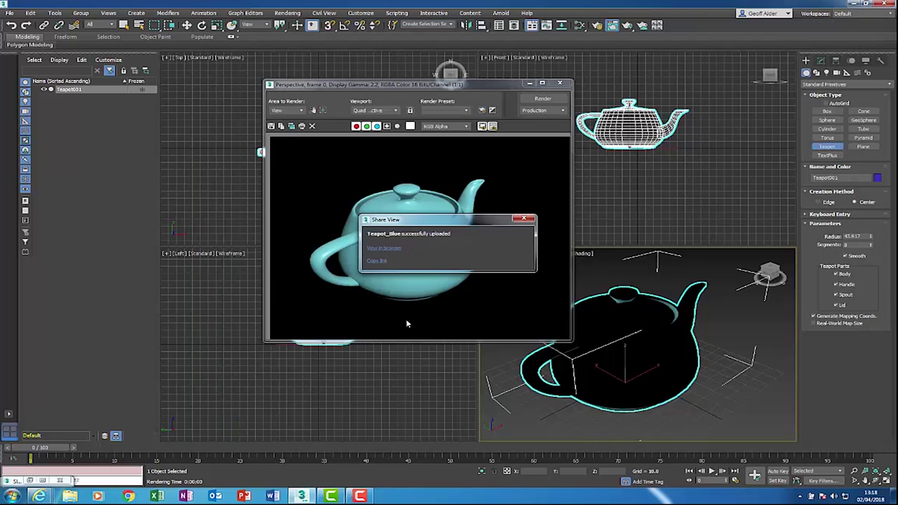
click(524, 218)
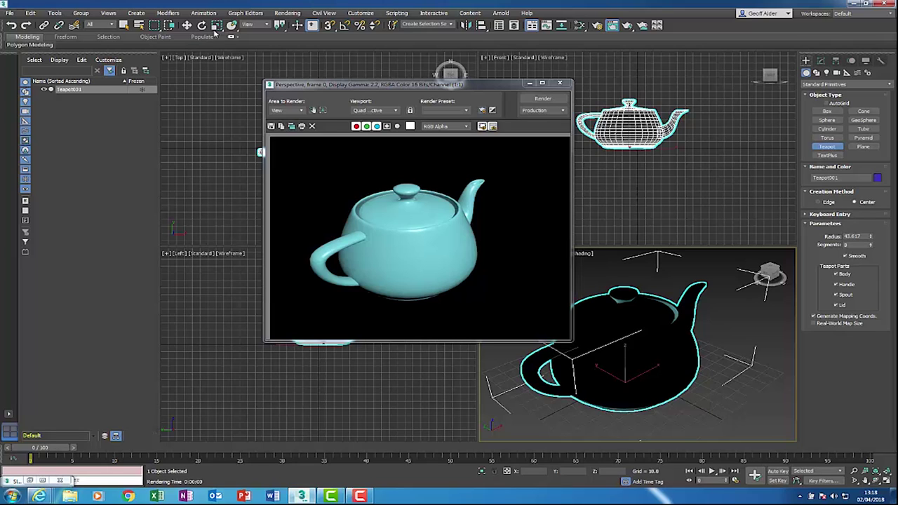
click(10, 14)
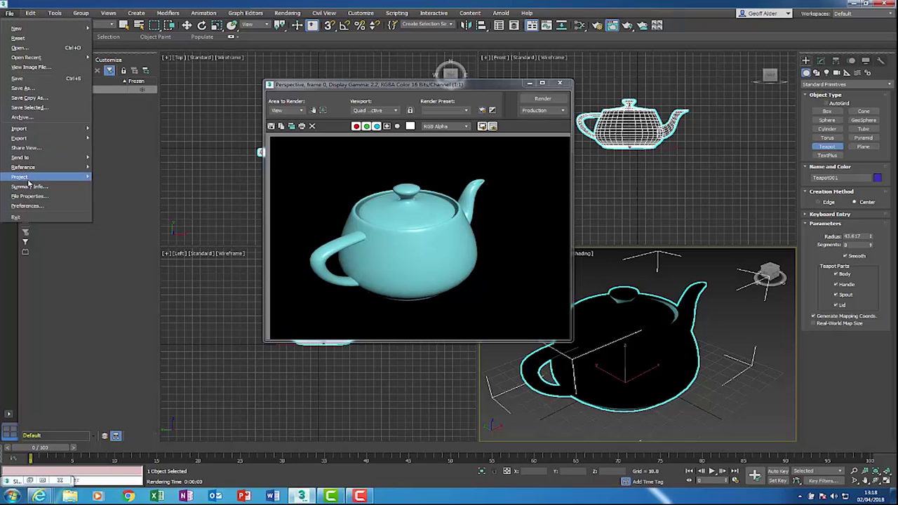
mouse_move(28, 178)
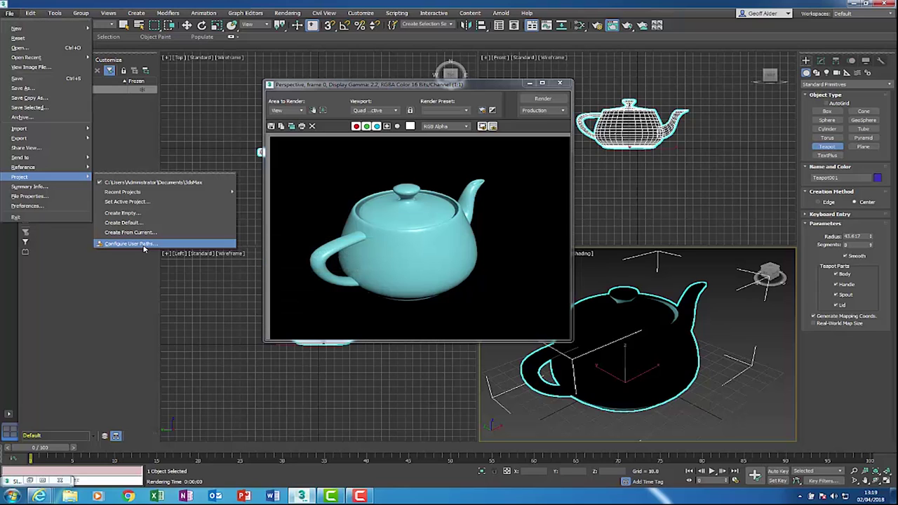
click(273, 10)
key(Escape)
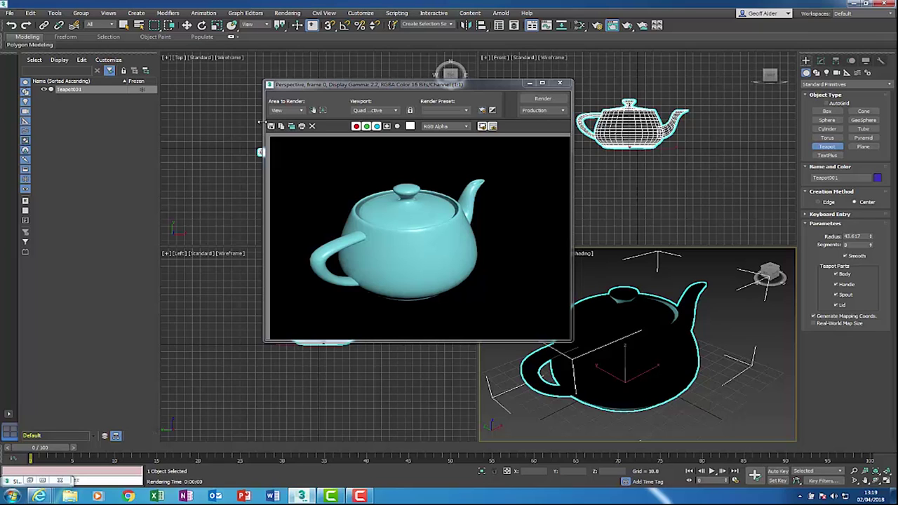
- Export the scene as Teapot_blue in Alembic (*.ABC) format via File > Export
click(12, 14)
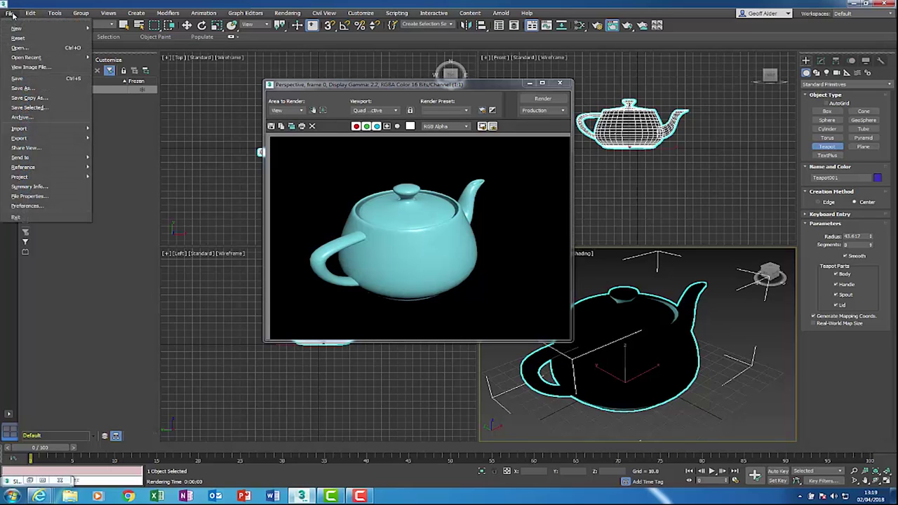
mouse_move(28, 138)
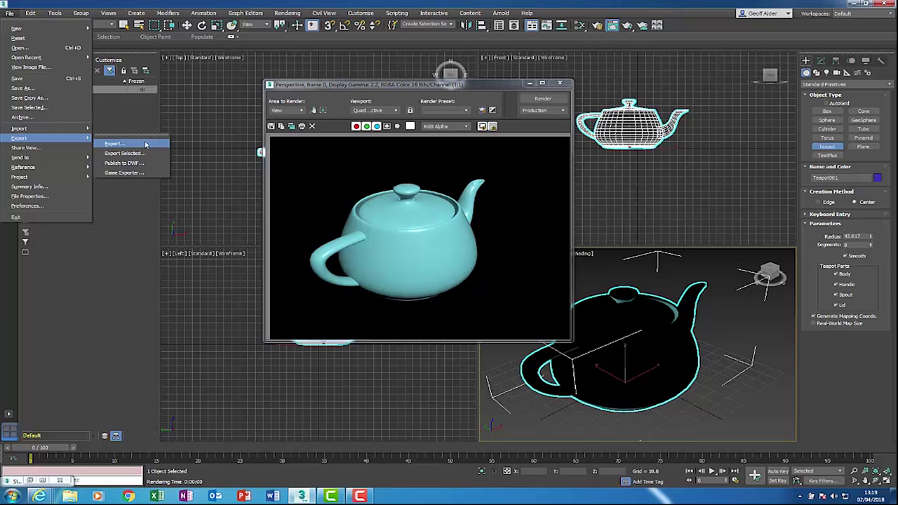
click(120, 146)
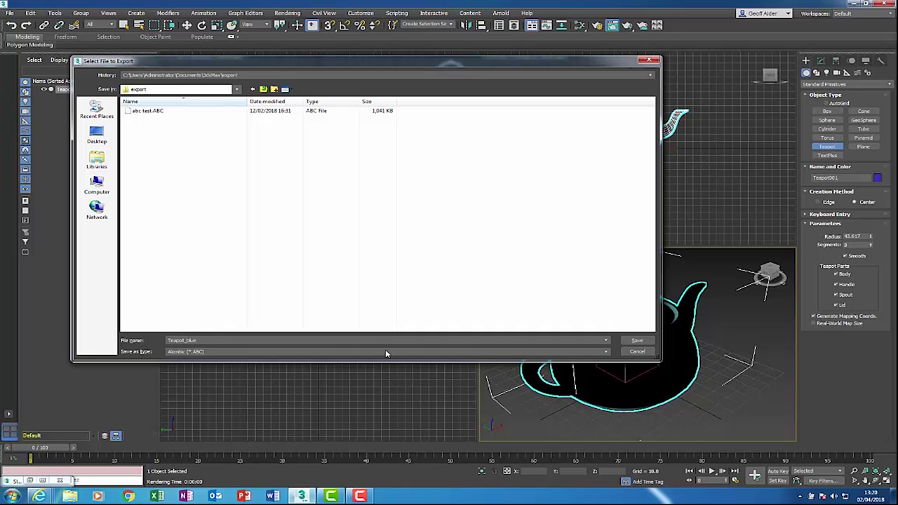
click(637, 341)
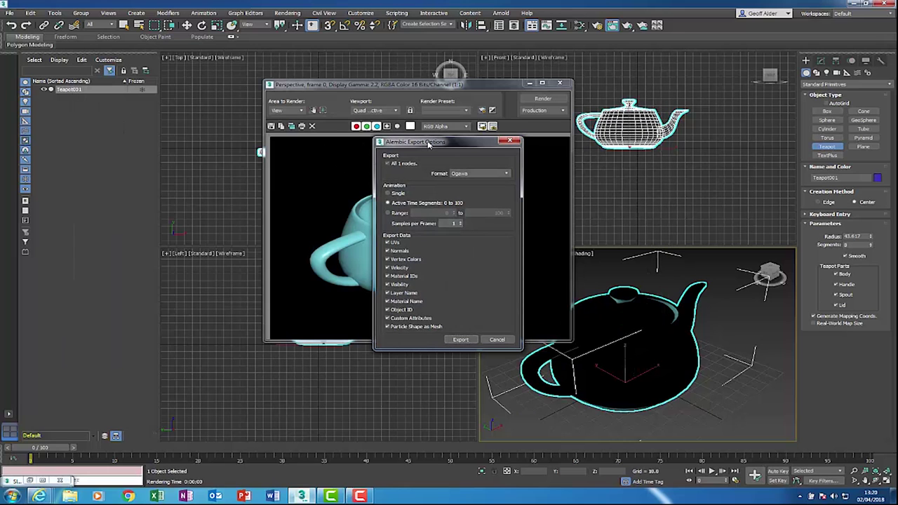
- Move the Alembic Export Options dialog aside, then cancel it without exporting
drag(427, 145, 331, 178)
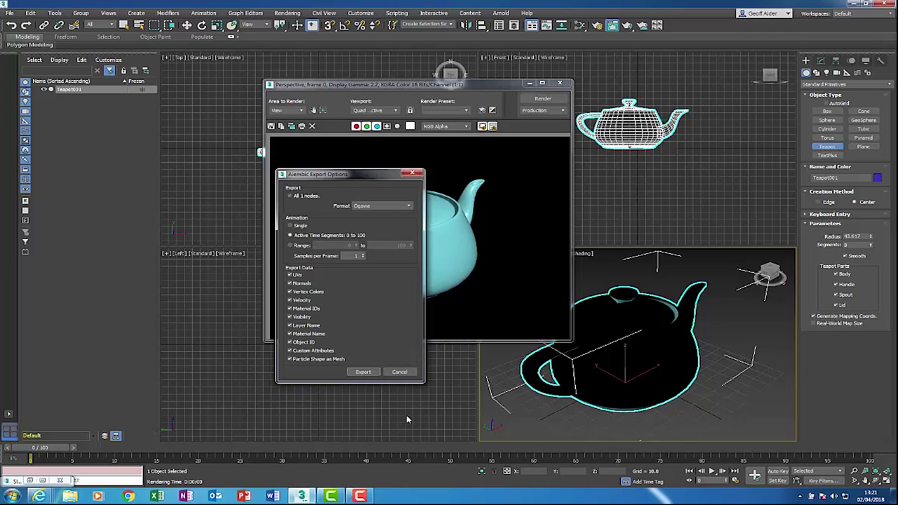
click(400, 372)
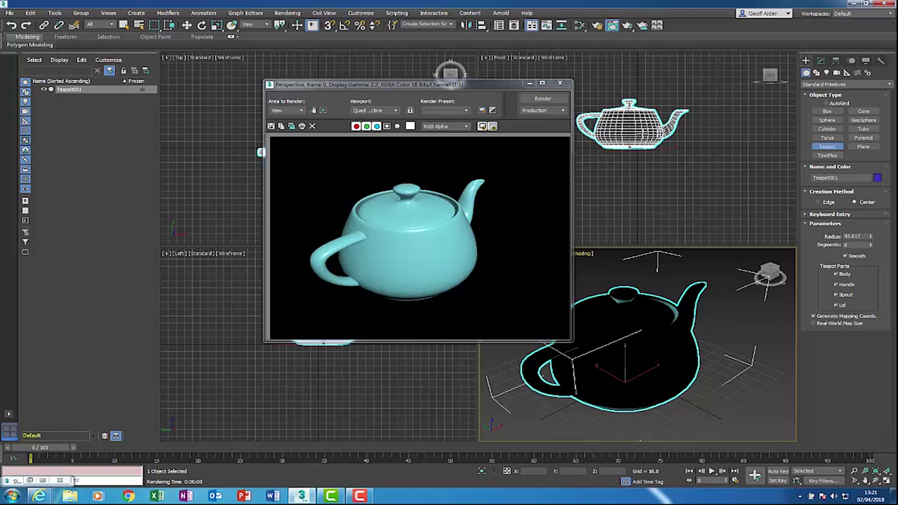
- Close the Rendered Frame Window to return to the four teapot viewports
click(560, 85)
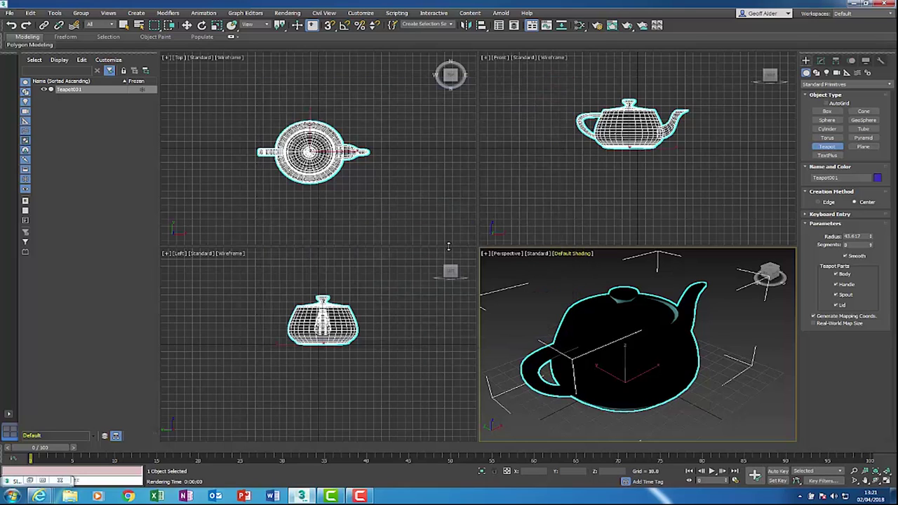